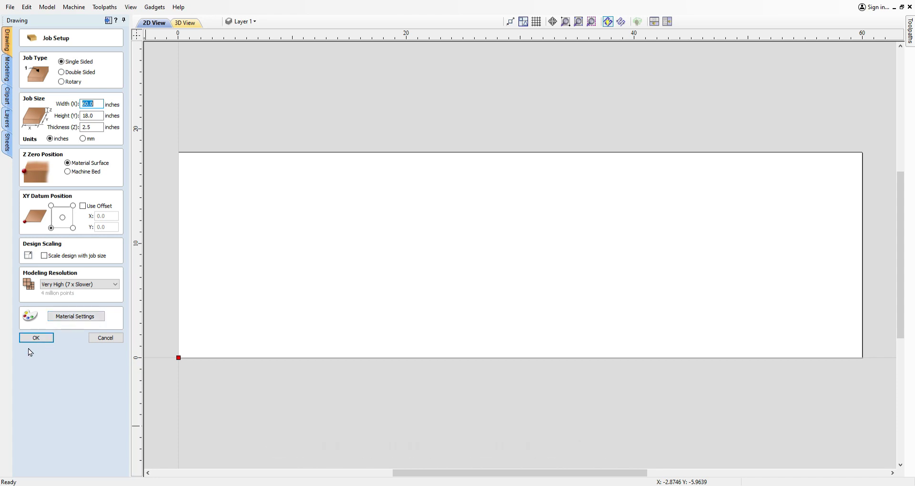
Accept the single-sided 60 x 18 x 2.5 inch job setup and create an ellipse 58 inches wide and 17 inches high.
click(43, 339)
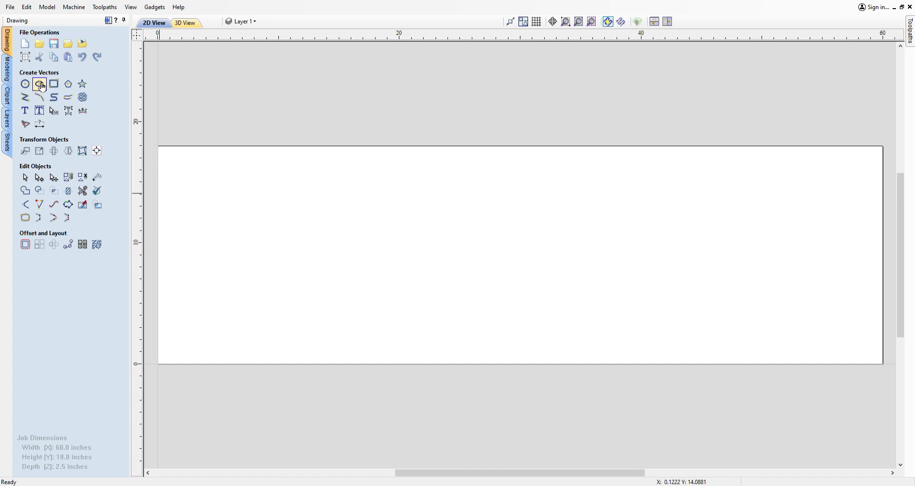
click(42, 87)
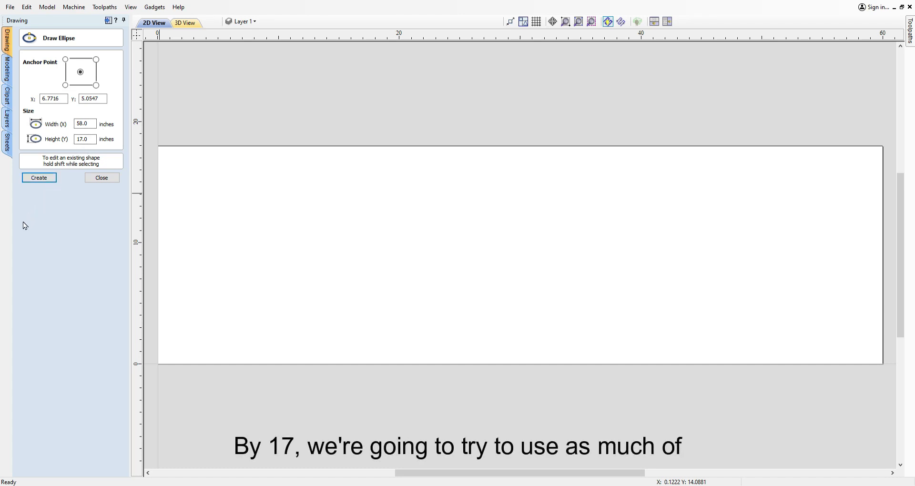
click(37, 179)
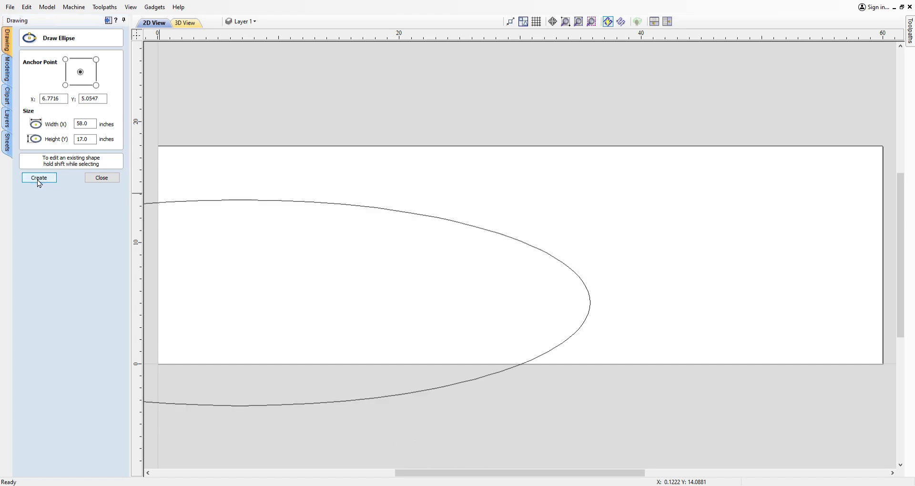
click(101, 178)
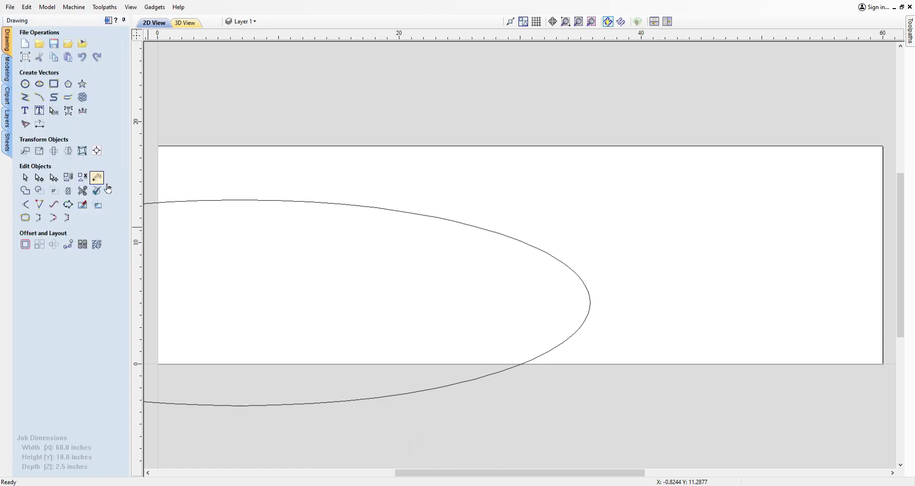
Center the ellipse on the material both horizontally and vertically.
click(273, 202)
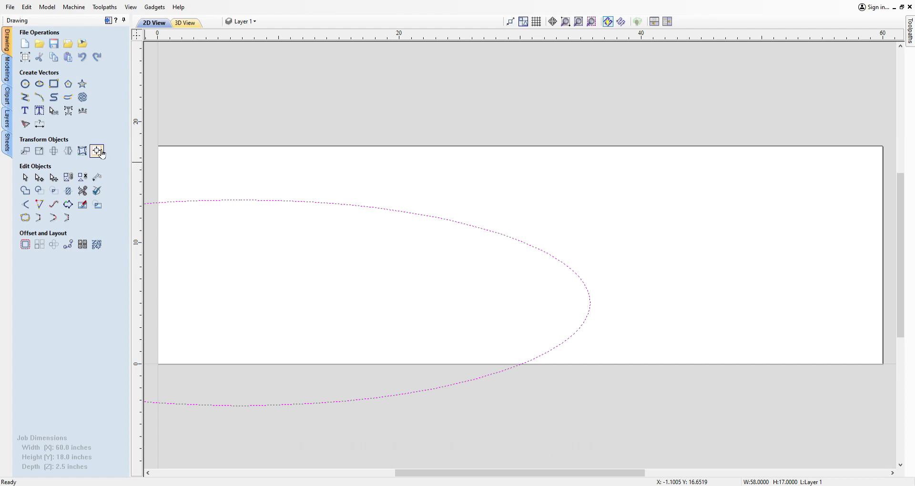
click(97, 151)
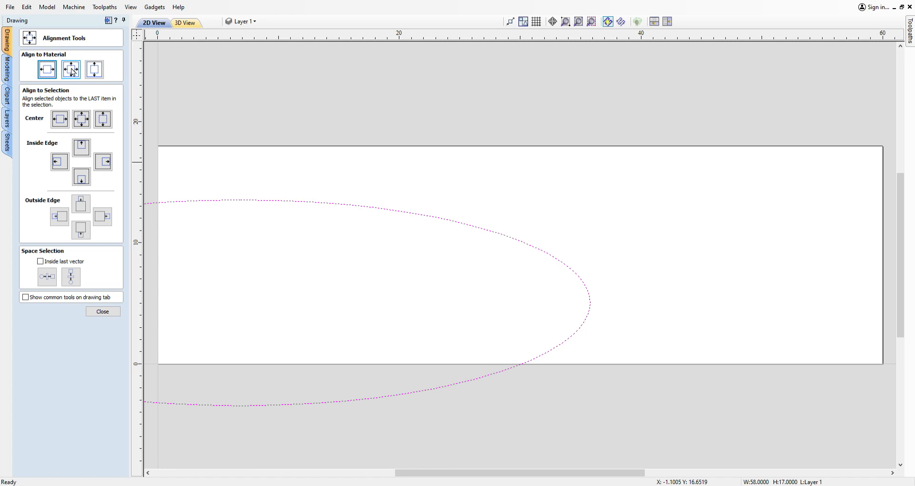
click(72, 71)
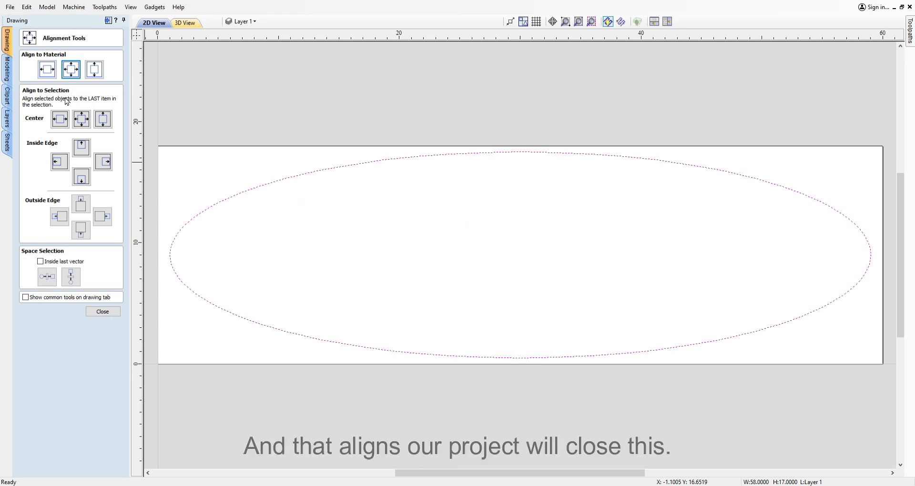
click(102, 312)
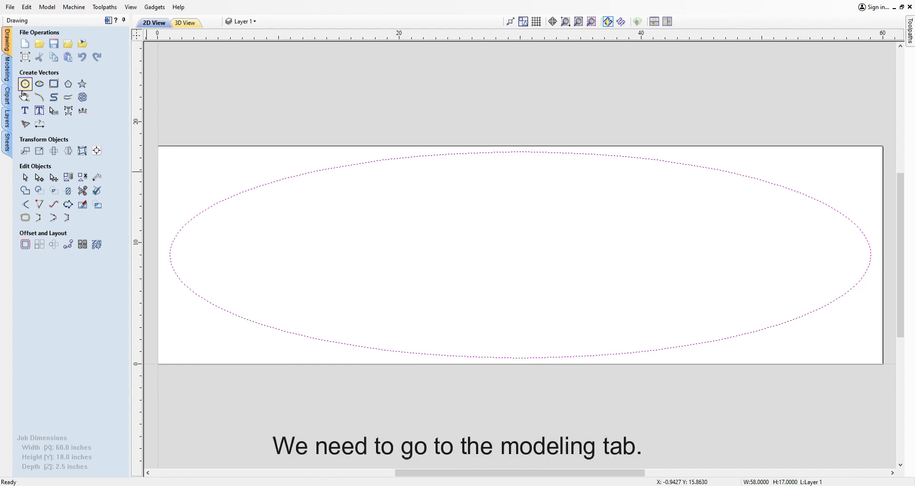
Create a domed shape from the ellipse with a 60° angle, scaled to exactly 2.0 inches, in subtract mode and named subtract.
click(7, 69)
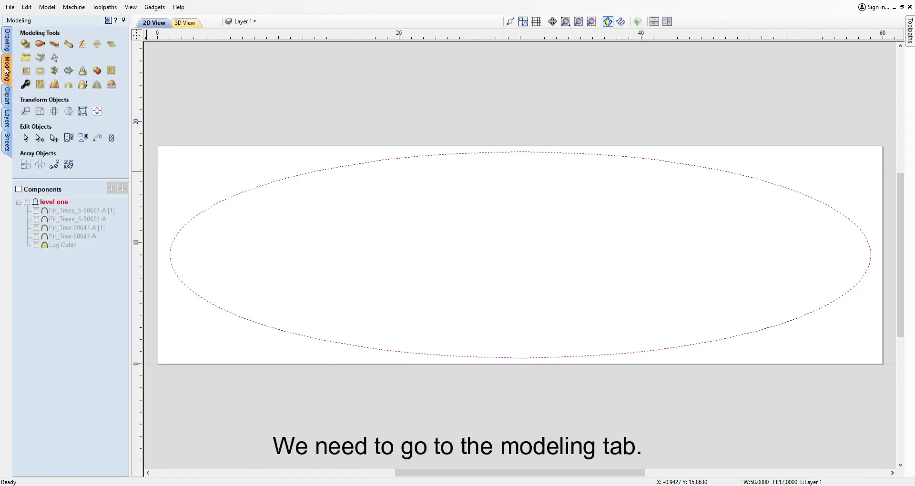
click(26, 44)
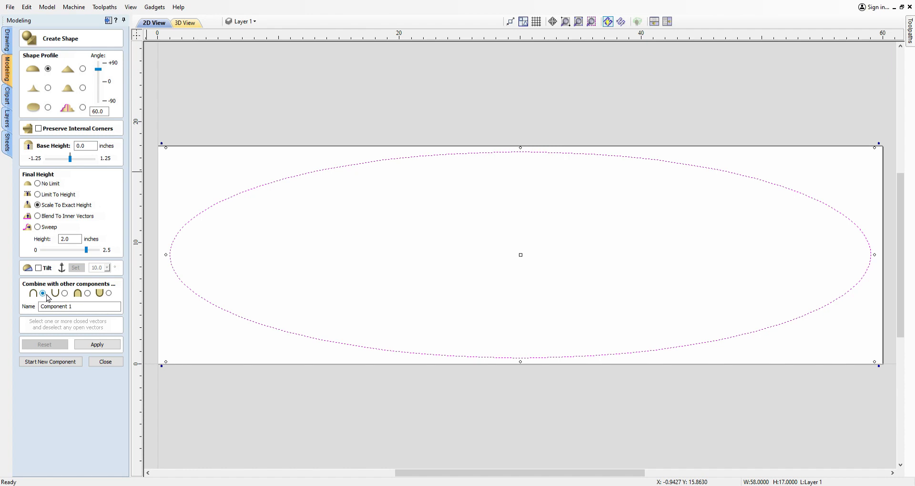
click(65, 293)
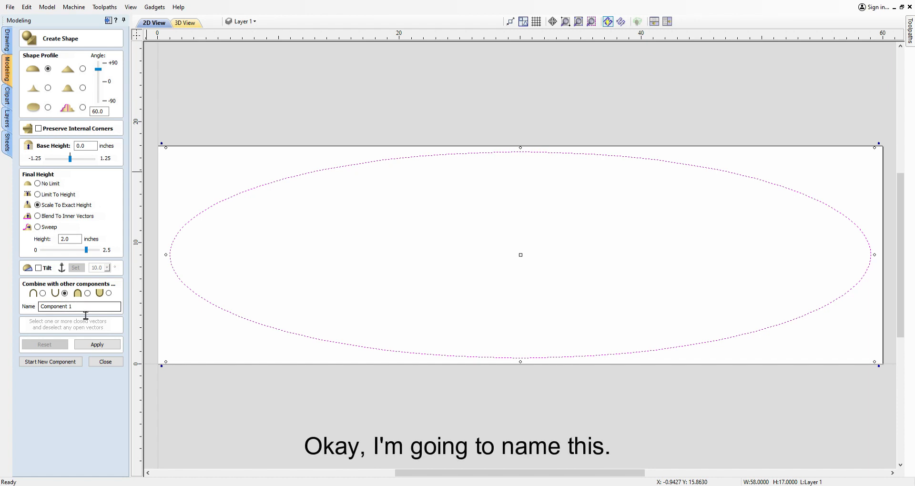
click(81, 311)
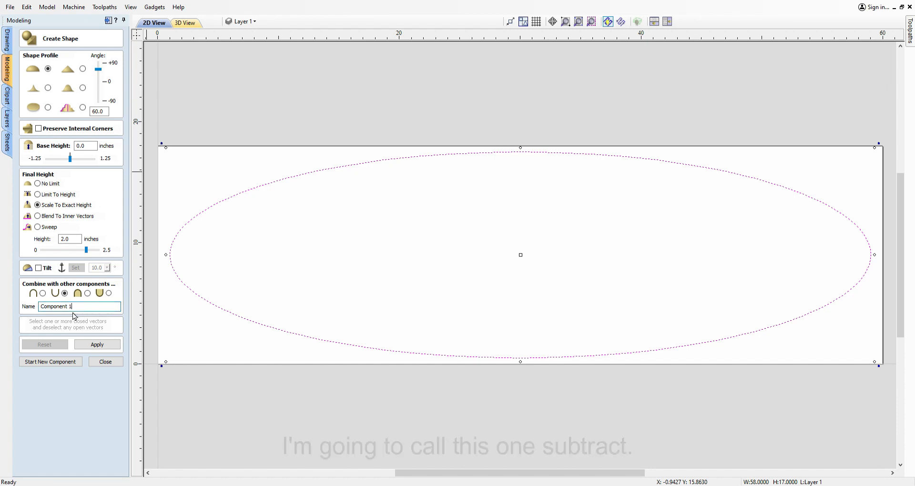
key(BackSpace)
key(BackSpace)
key(BackSpace)
key(BackSpace)
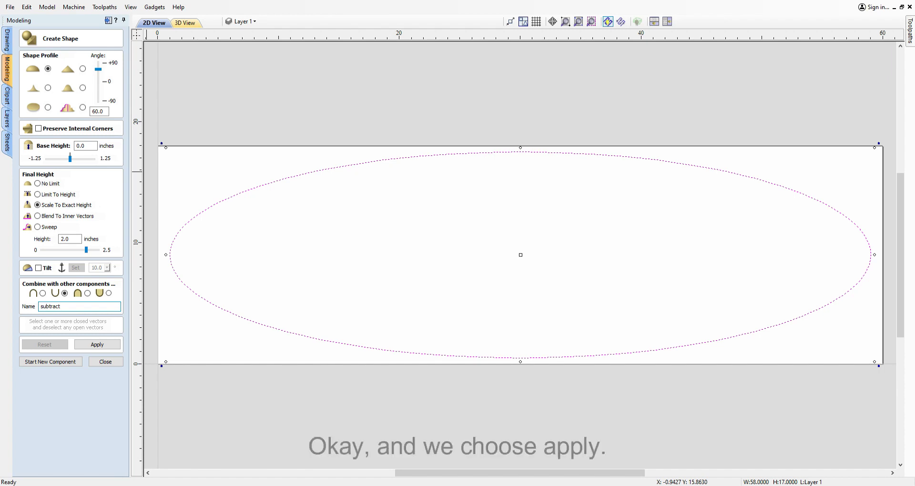
click(93, 346)
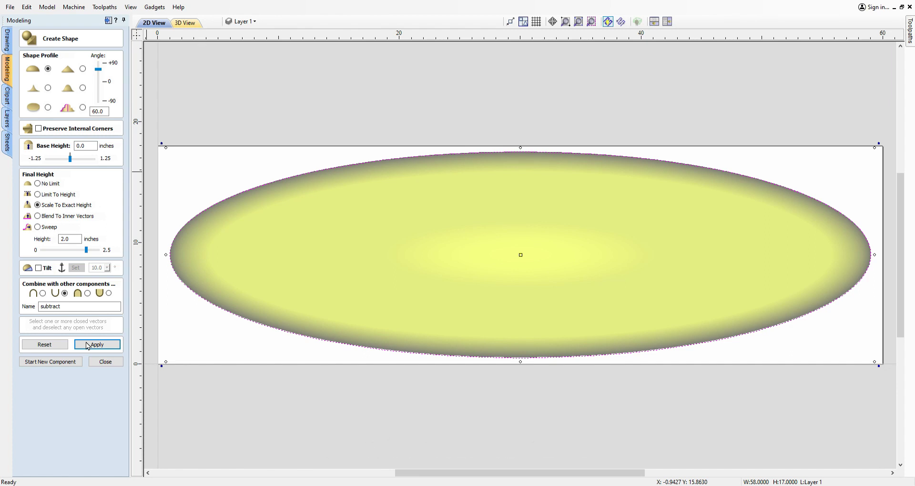
click(106, 363)
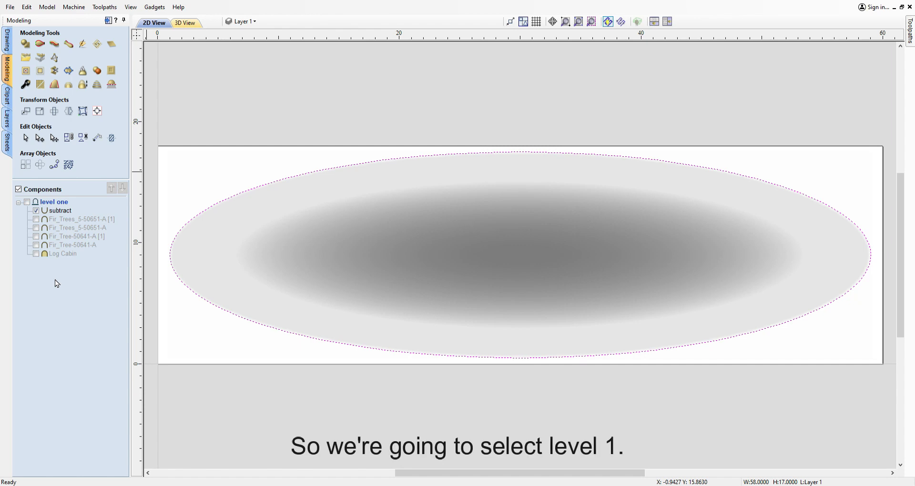
Rename the component level "level one" as woods.
click(45, 202)
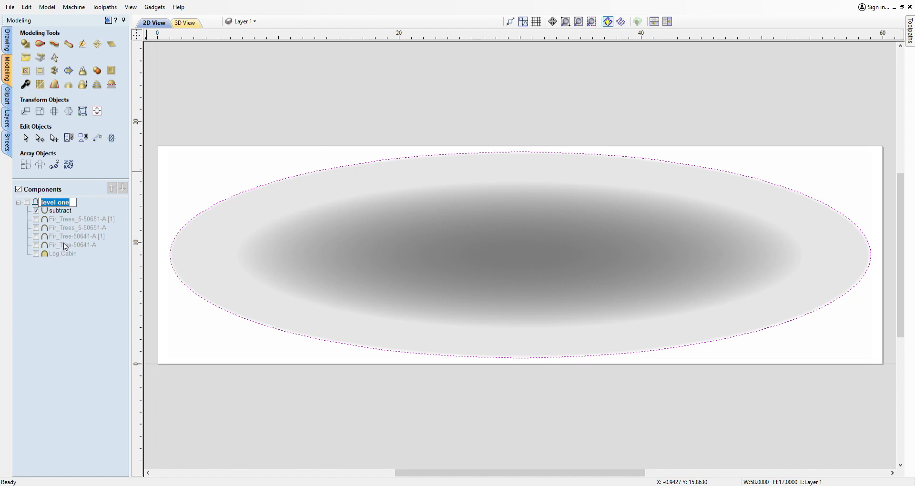
text(woo)
text(ds)
key(Return)
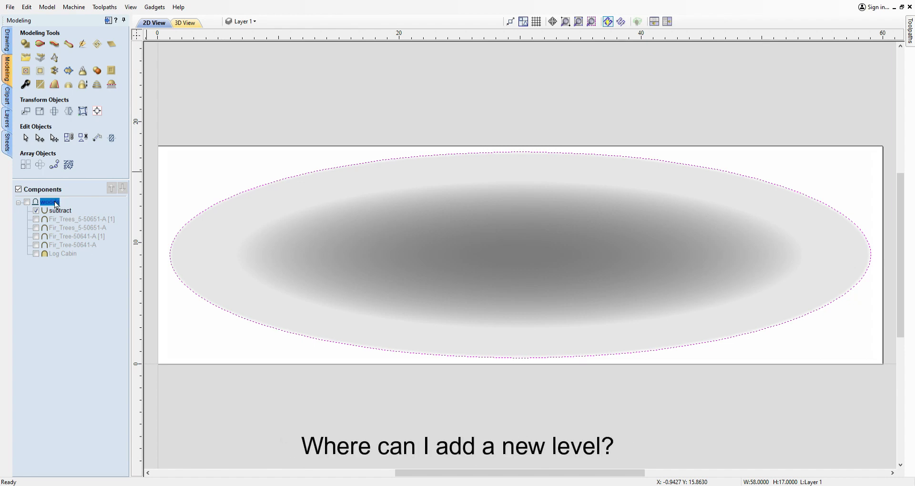
Add a new component level and name it multiply.
click(103, 278)
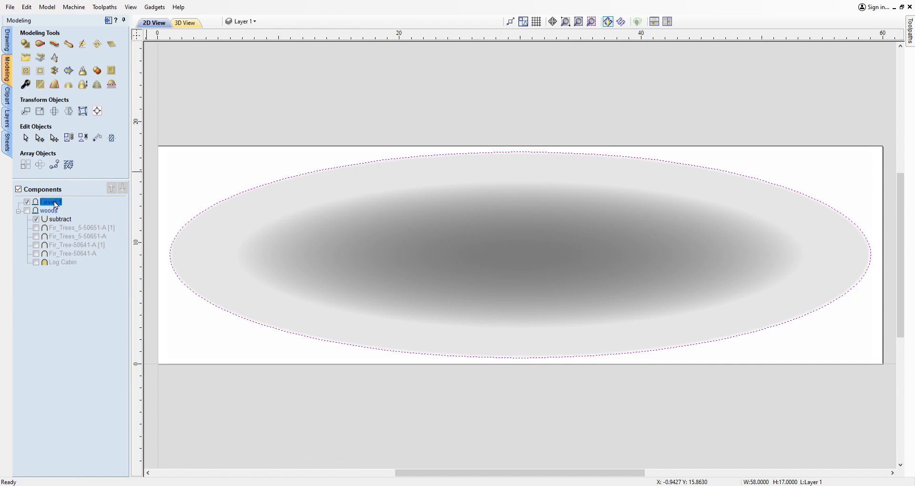
key(F2)
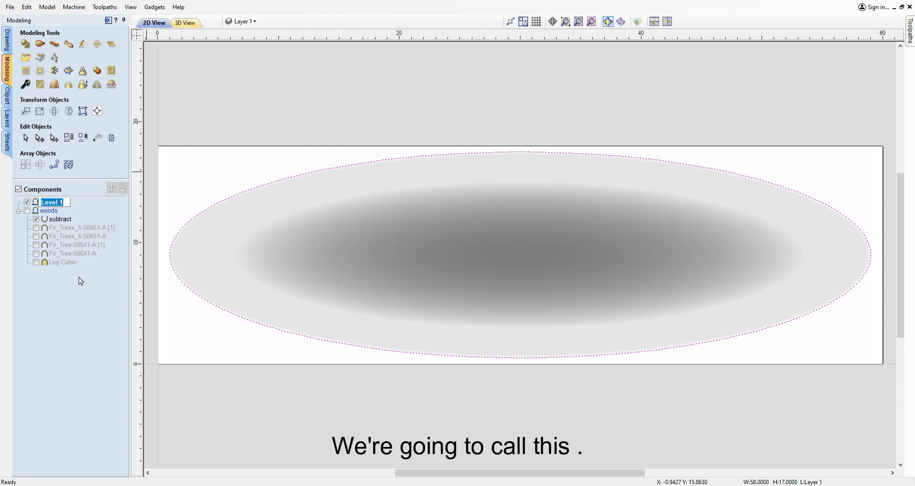
text(m)
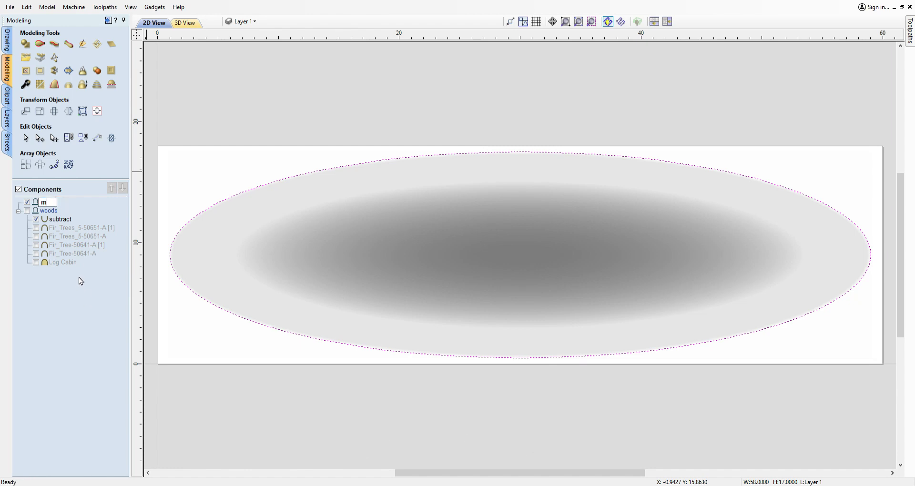
text(ultiply)
key(Return)
Add another component level named Dish and create a zero plane in it.
click(101, 287)
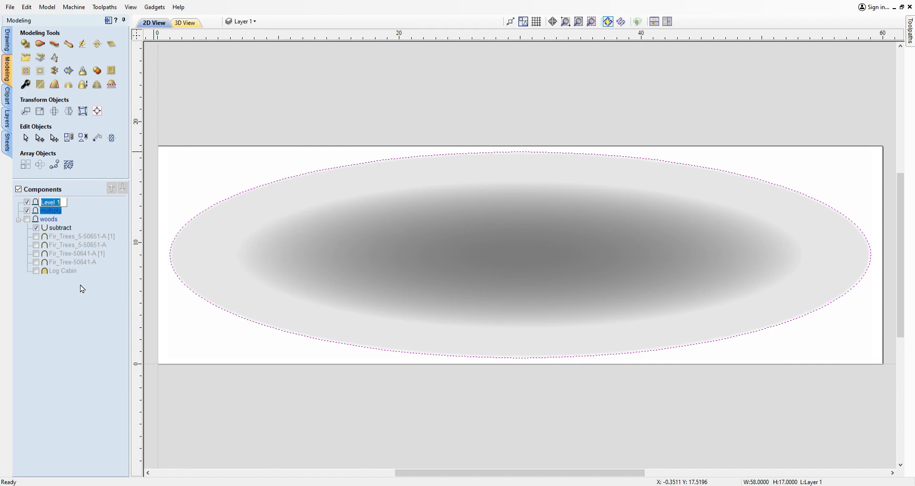
text(Dish)
key(Return)
click(112, 46)
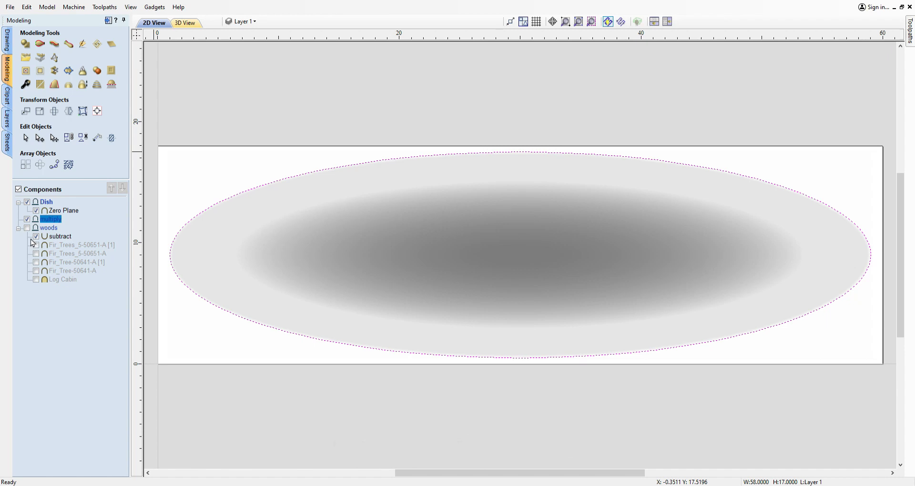
click(57, 237)
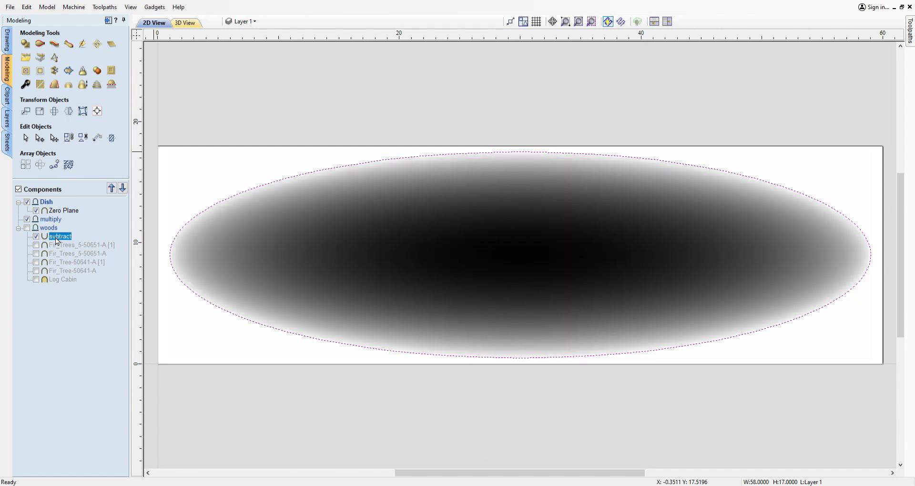
ctrl+click(57, 210)
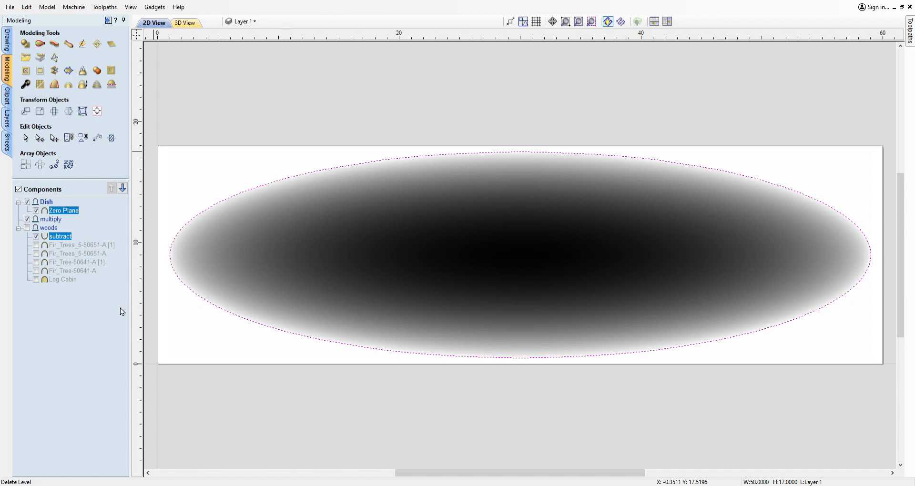
click(53, 321)
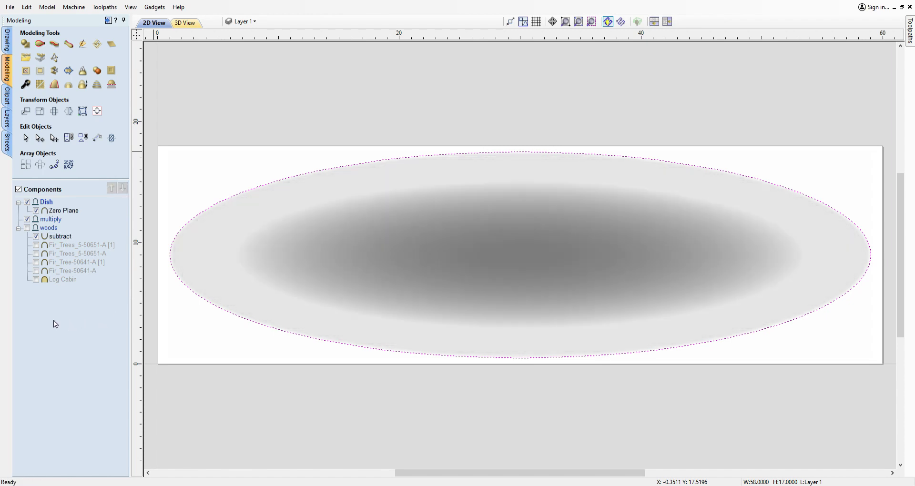
click(60, 213)
ctrl+click(64, 237)
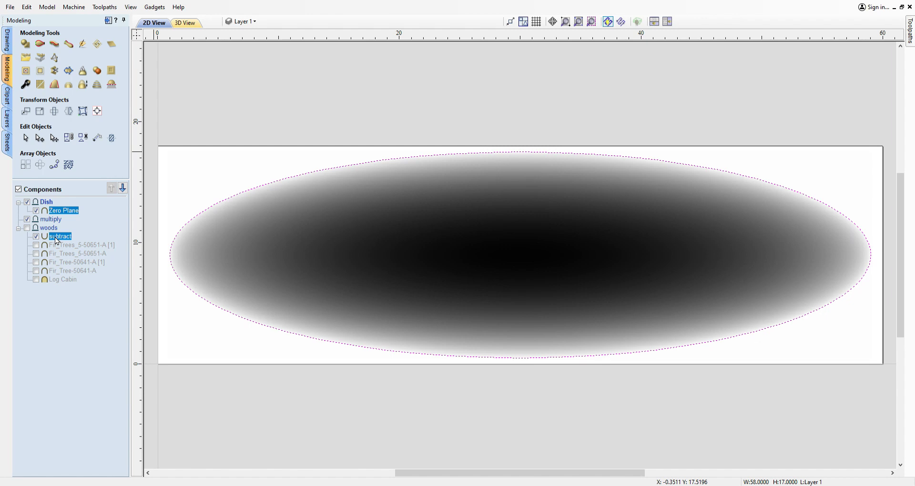
click(30, 353)
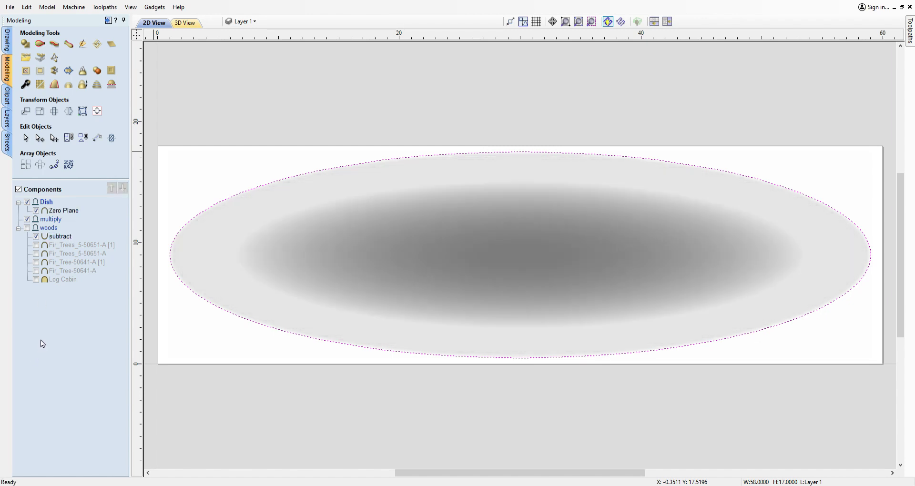
Select the Zero Plane and subtract components and move subtract from the woods level into the Dish level.
click(64, 210)
ctrl+click(59, 237)
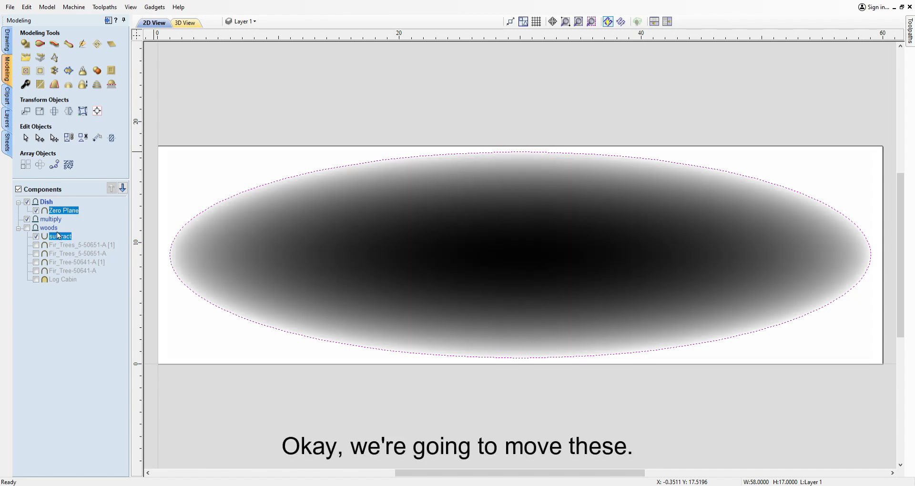
drag(58, 235, 59, 219)
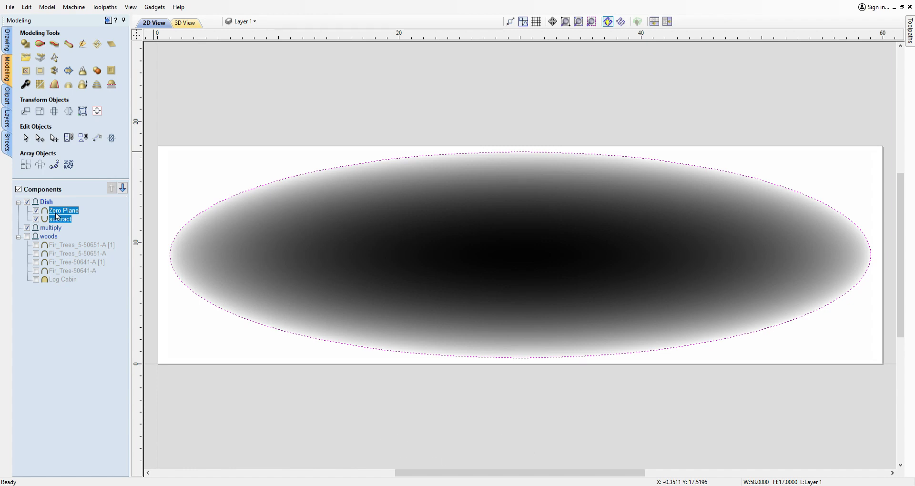
Duplicate the Zero Plane and subtract components and move the copies into the multiply level.
right_click(61, 216)
click(81, 247)
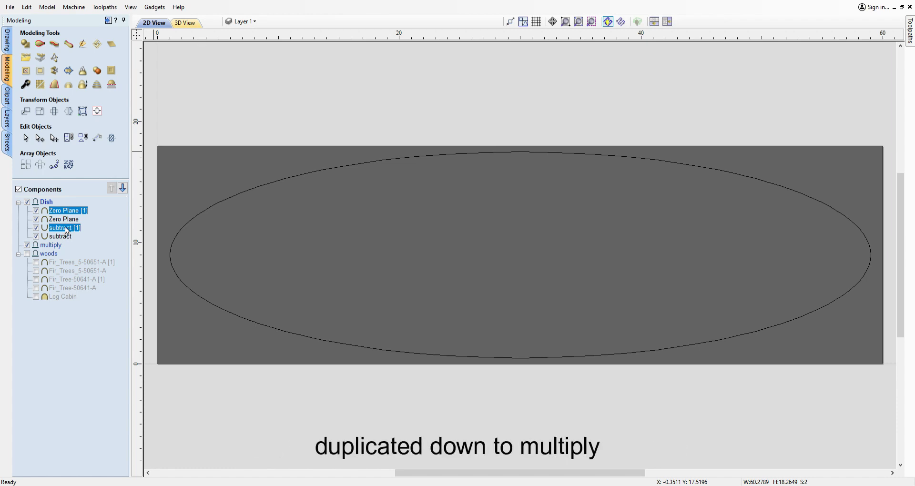
drag(66, 231, 64, 253)
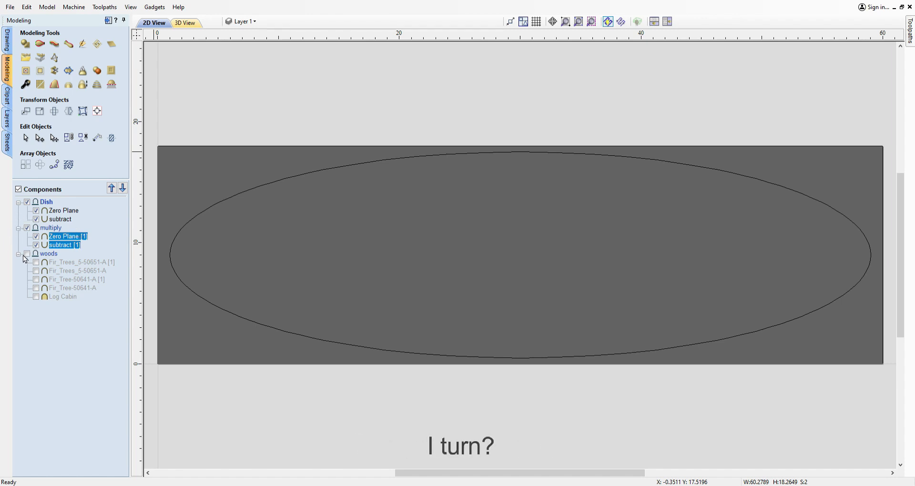
Hide the Dish level and set the combine mode of the subtract copy in the multiply level to Add.
click(27, 202)
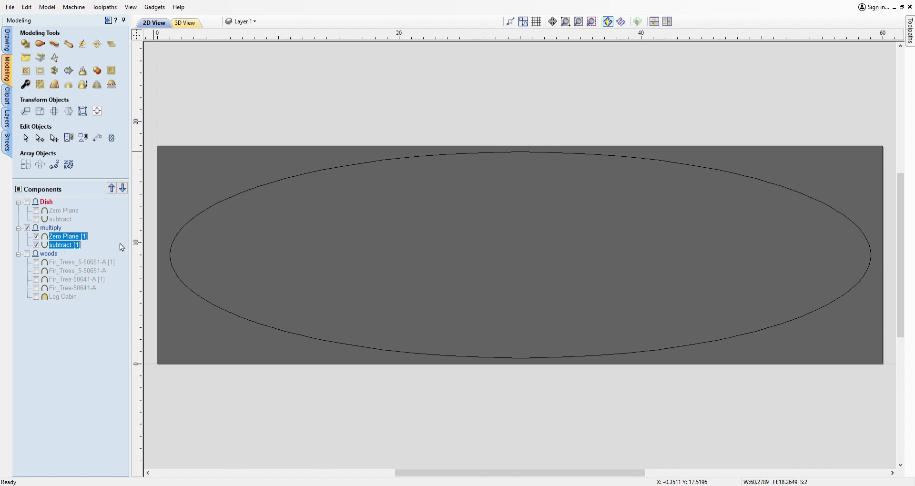
click(118, 226)
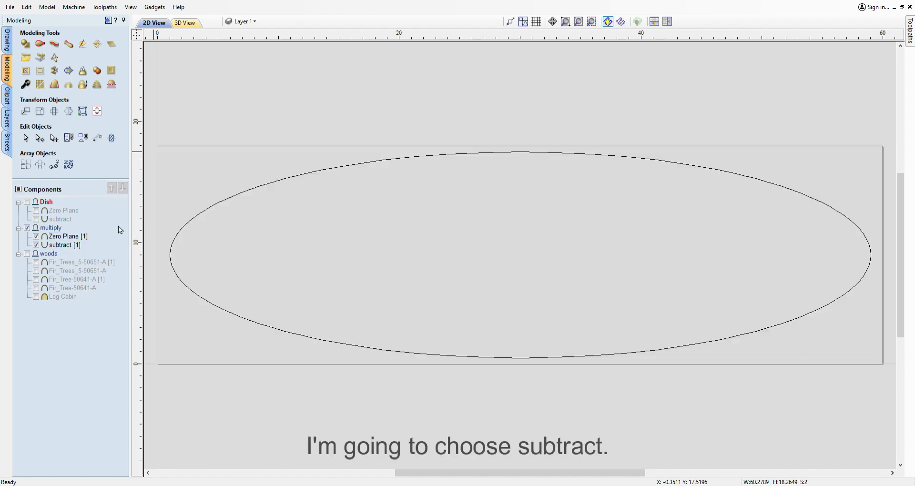
double_click(60, 245)
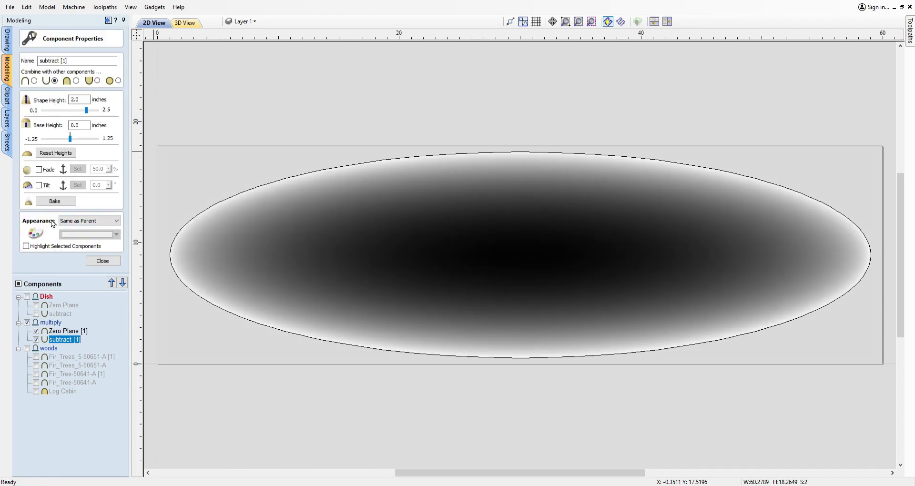
click(34, 82)
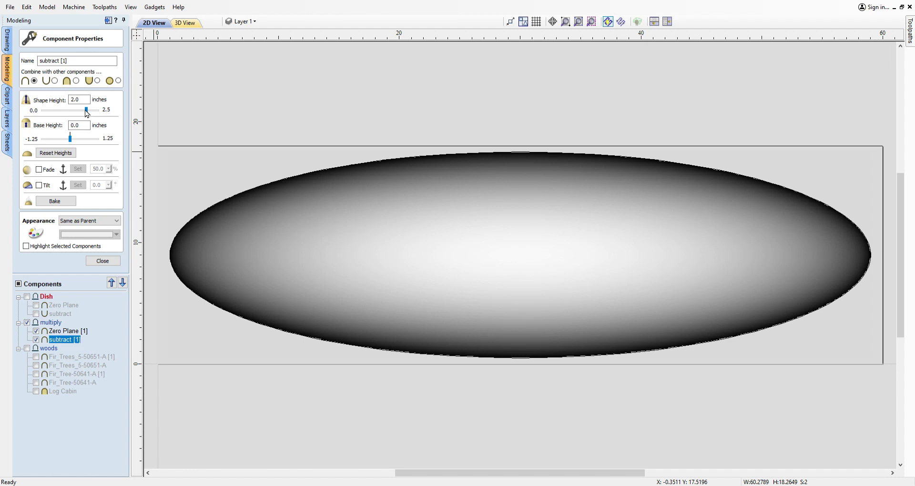
Lower the shape height of the subtract copy in the multiply level to 1.1 inches and rename the component Dume.
drag(86, 113, 74, 111)
drag(70, 111, 69, 111)
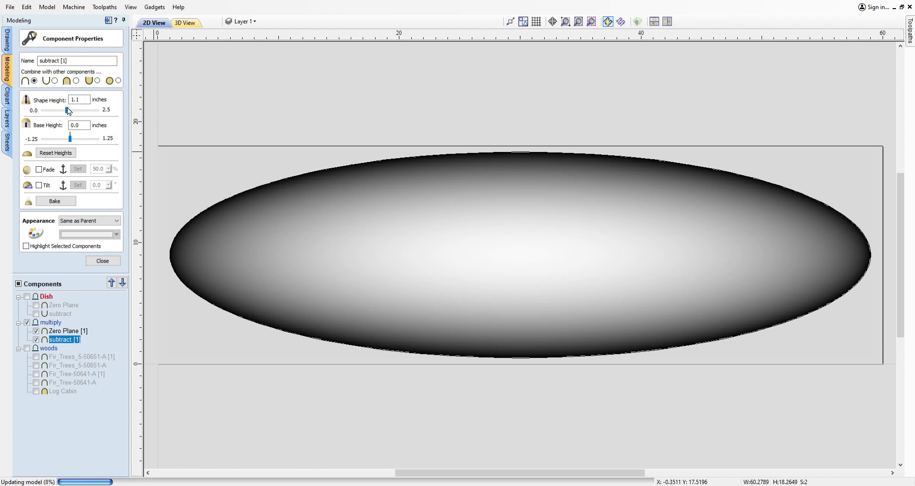
click(77, 62)
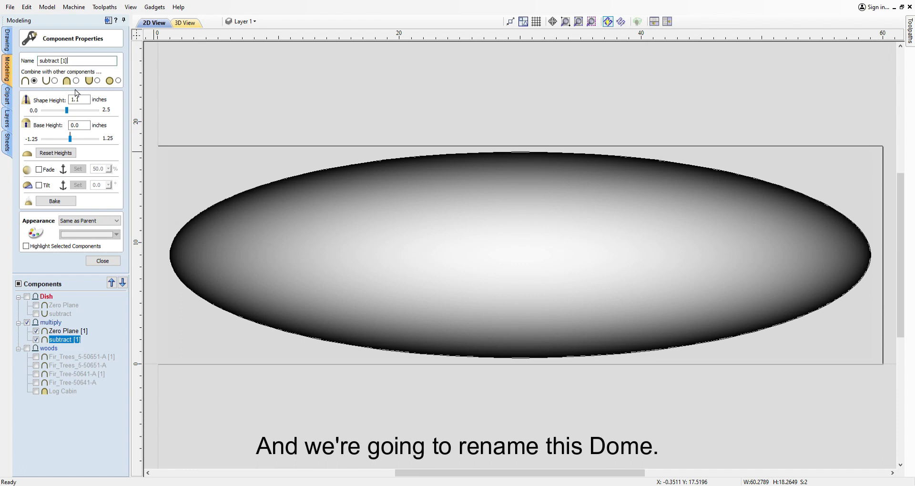
key(BackSpace)
key(BackSpace)
key(BackSpace)
key(BackSpace)
key(BackSpace)
key(BackSpace)
key(BackSpace)
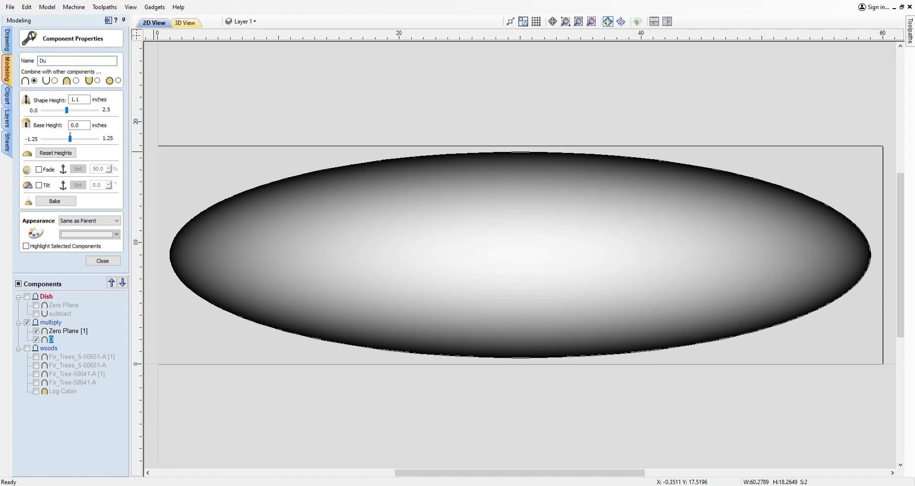
text(Dume)
Set the shape height of the Dume component to 1.0 inch and close its properties.
click(89, 101)
text(0)
key(Return)
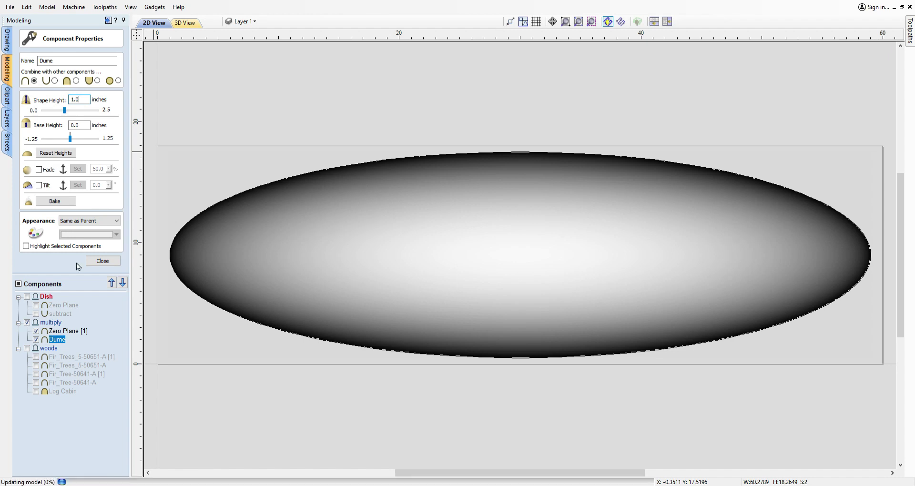
click(103, 261)
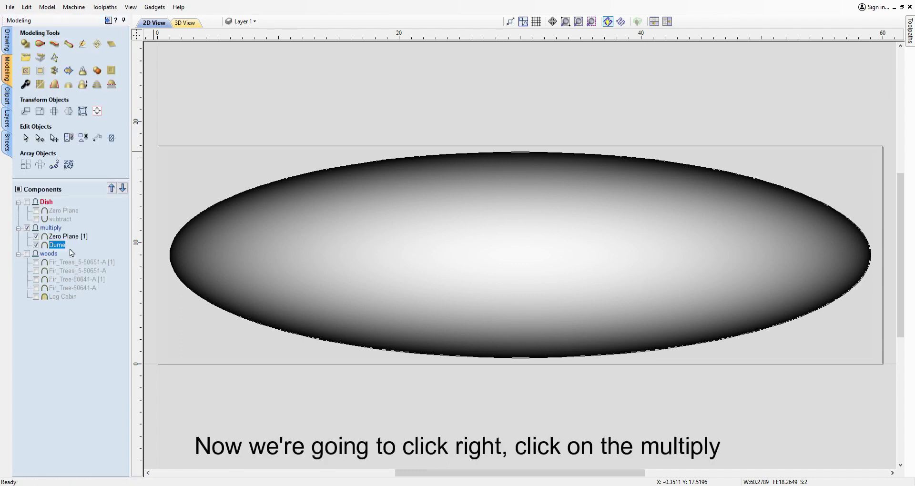
Set the combine mode of the multiply level to Multiply and show the Dish level again.
click(58, 228)
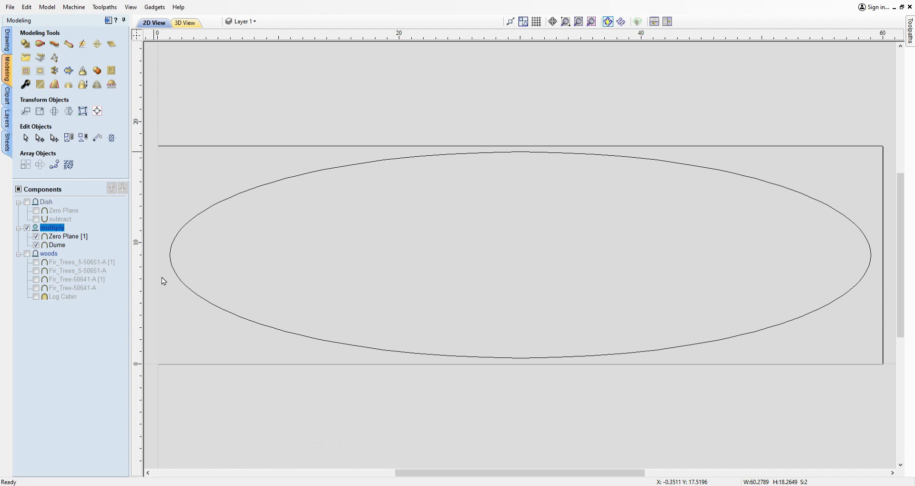
click(26, 202)
click(28, 254)
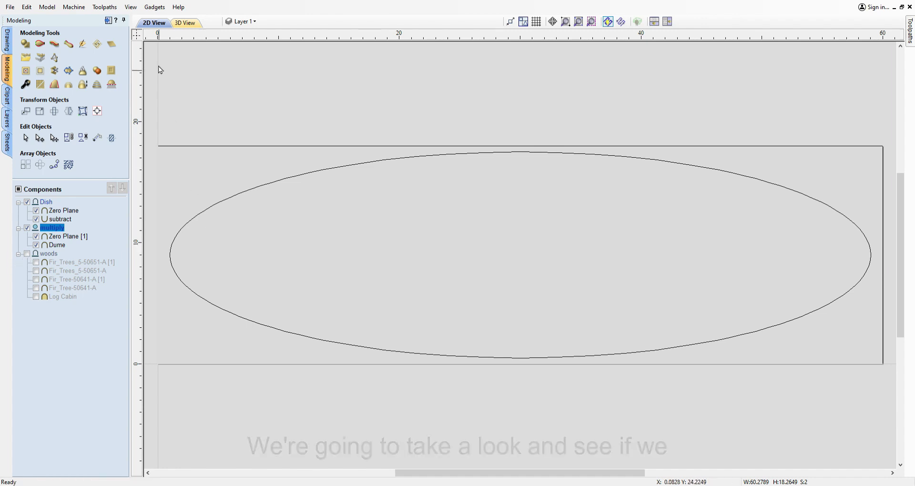
click(187, 24)
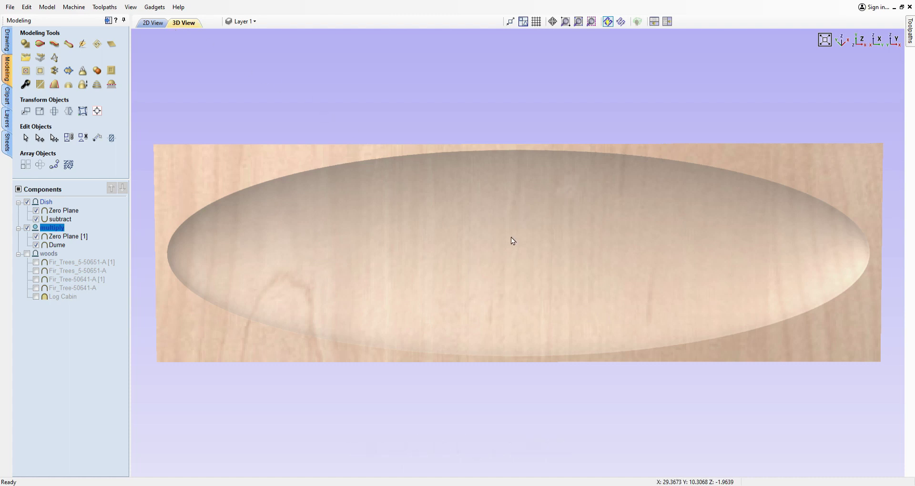
drag(550, 307, 507, 136)
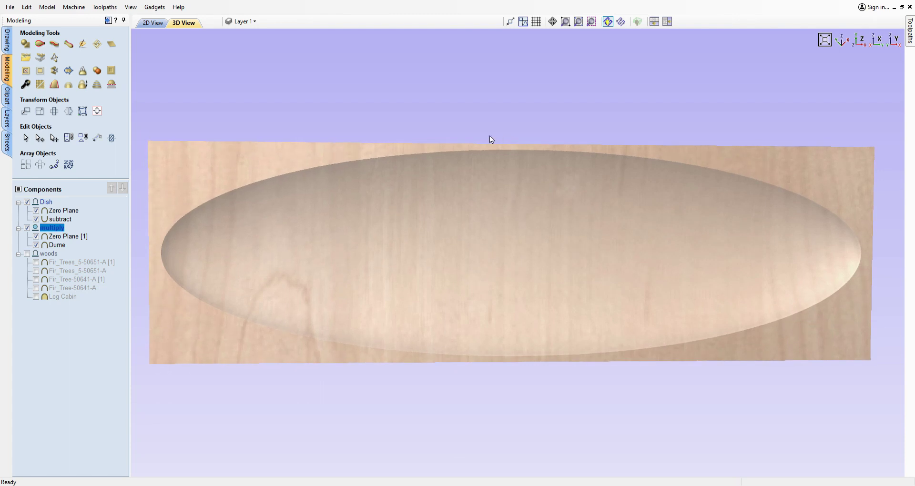
click(151, 22)
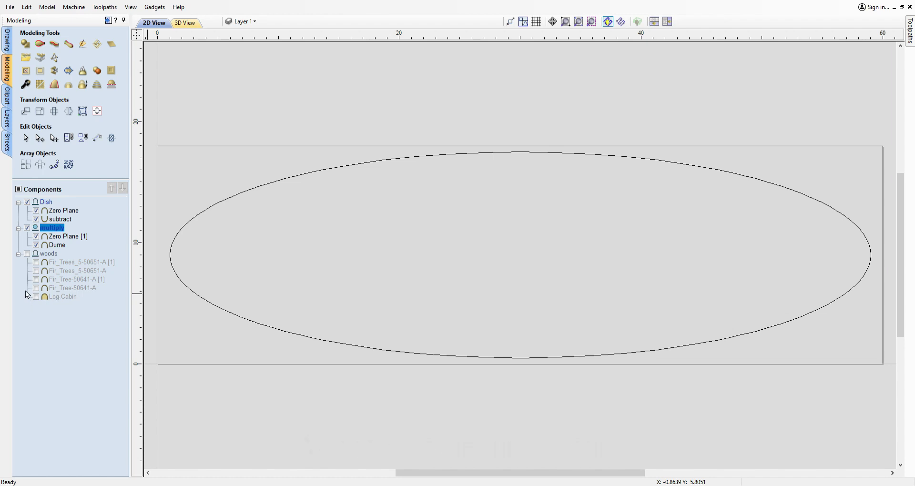
Show the woods level with all four fir tree components and the Log Cabin.
click(27, 254)
click(36, 263)
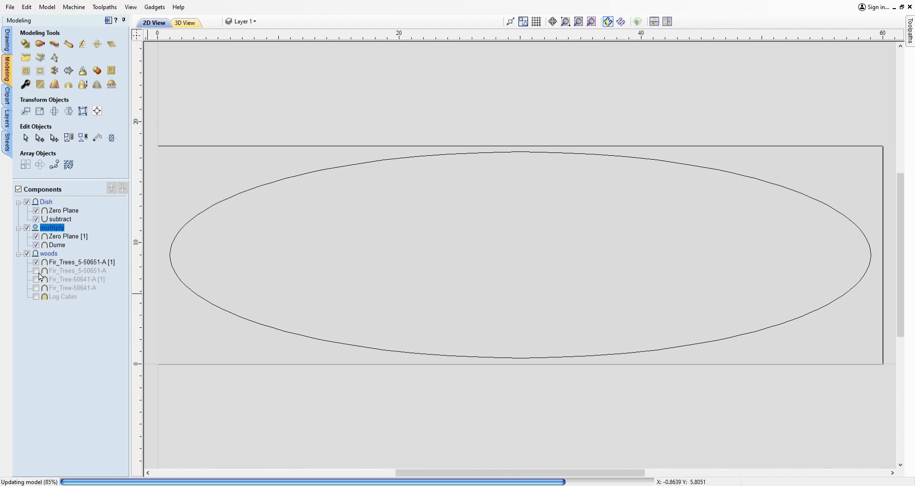
click(36, 271)
click(36, 280)
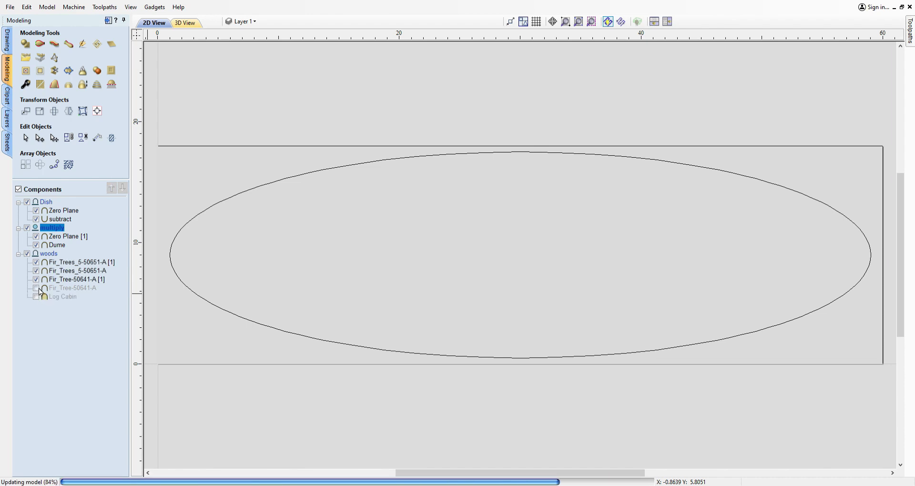
click(36, 288)
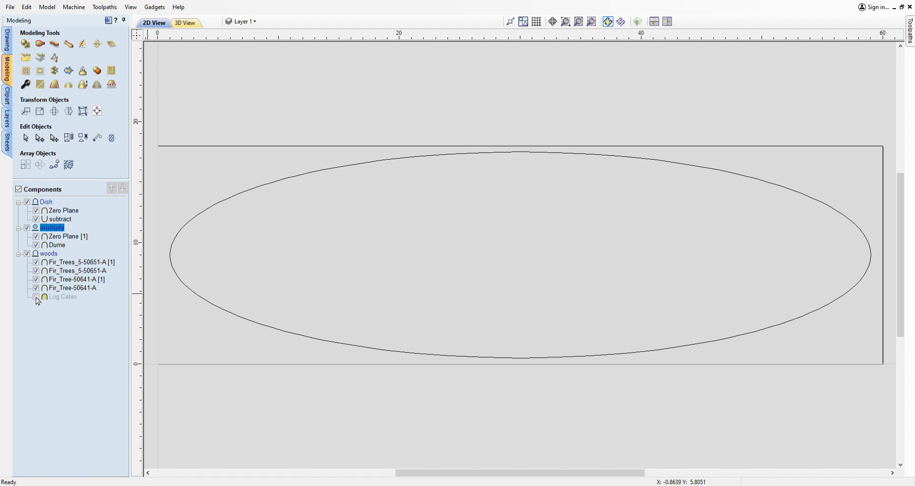
click(36, 297)
Move the Fir_Trees_5-50651-A group into the left part of the ellipse and place Fir_Tree-50641-A [1] just right of it.
drag(900, 272, 896, 305)
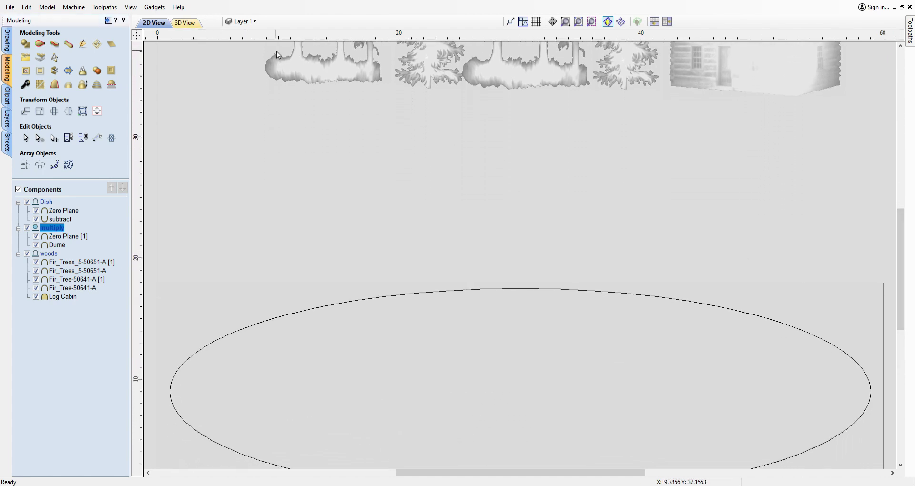
click(310, 68)
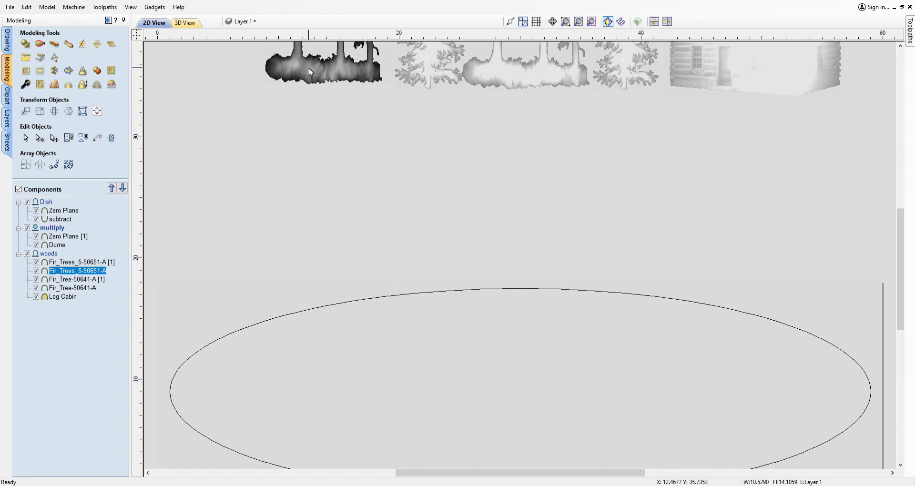
drag(312, 72, 328, 460)
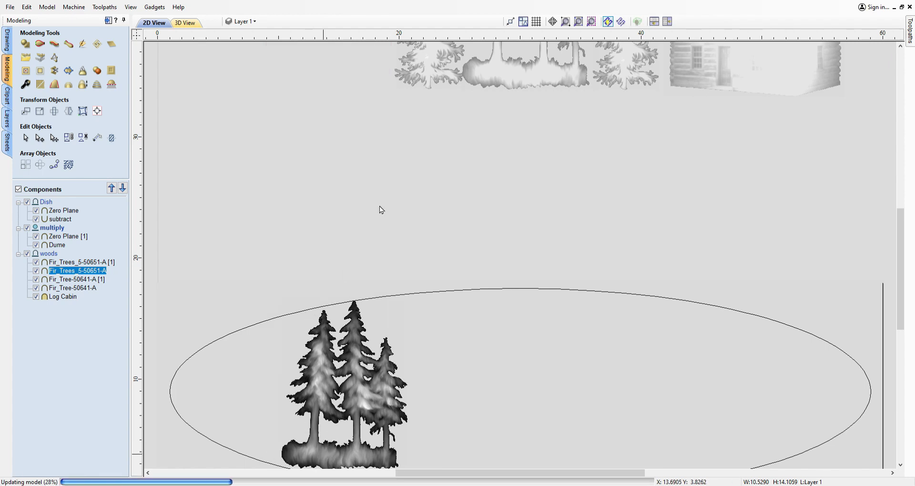
click(422, 70)
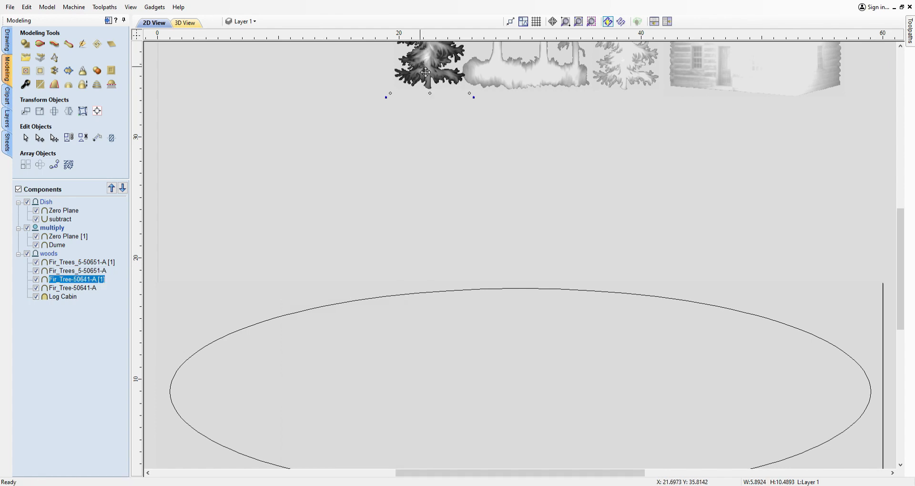
drag(426, 72, 414, 447)
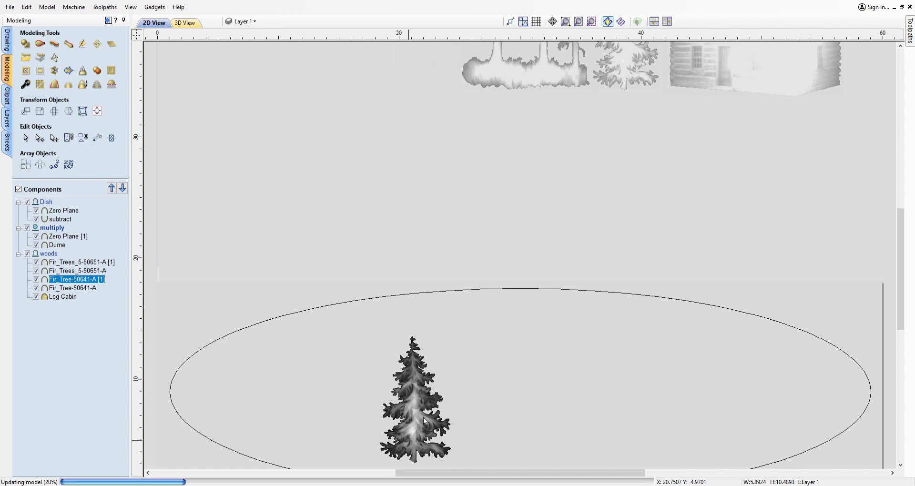
Move the Fir_Trees_5-50651-A [1] group into the centre of the ellipse and the Log Cabin into its right part.
click(526, 72)
drag(528, 74, 534, 436)
drag(537, 456, 535, 455)
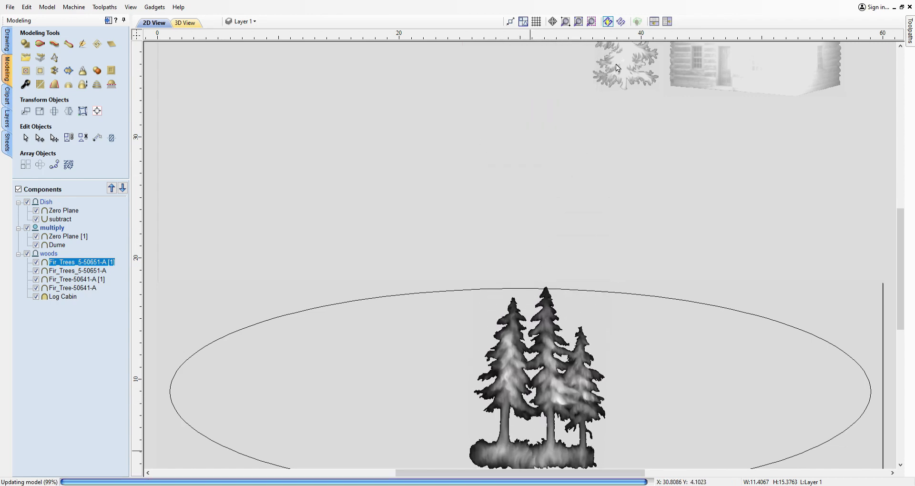
click(741, 71)
drag(745, 75, 721, 432)
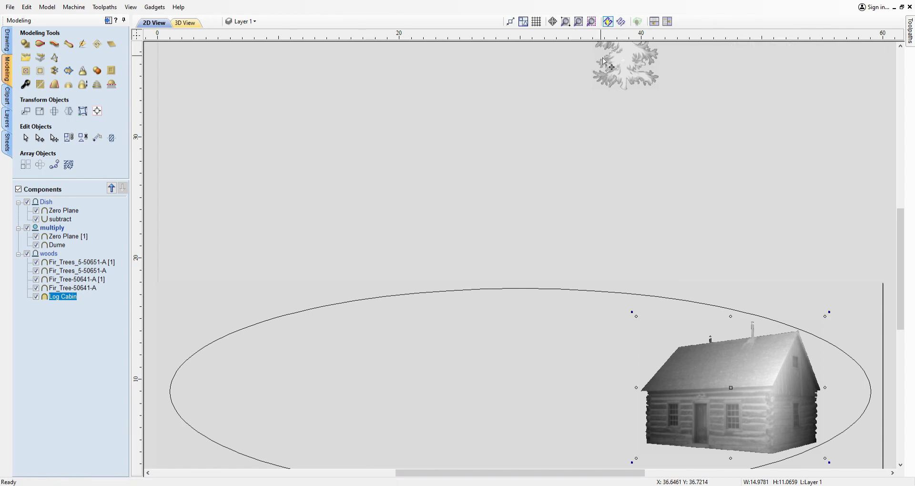
Show the 2D and 3D views one above the other and place Fir_Tree-50641-A between the centre tree group and the cabin.
click(625, 70)
drag(624, 70, 553, 319)
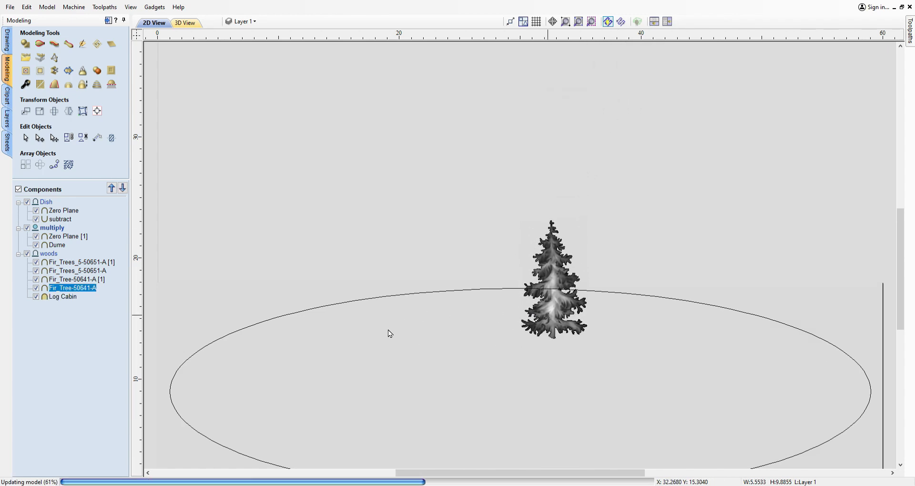
scroll(387, 315, down, 3)
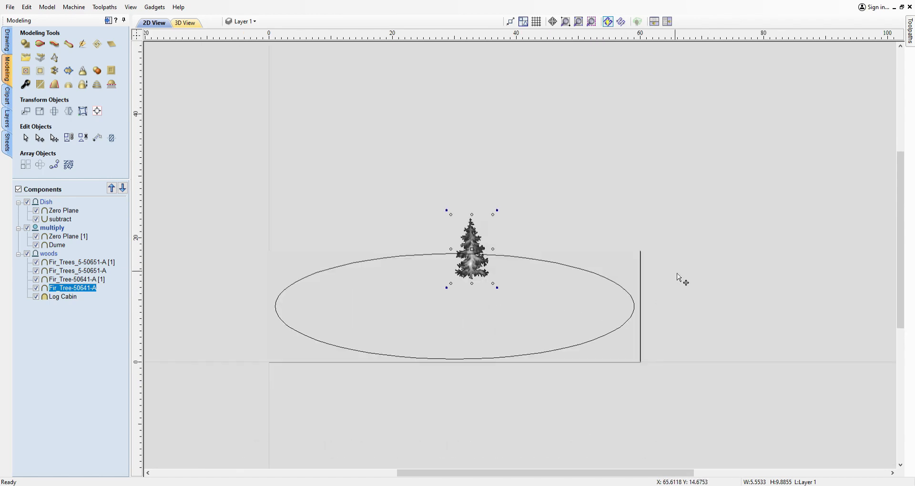
click(654, 22)
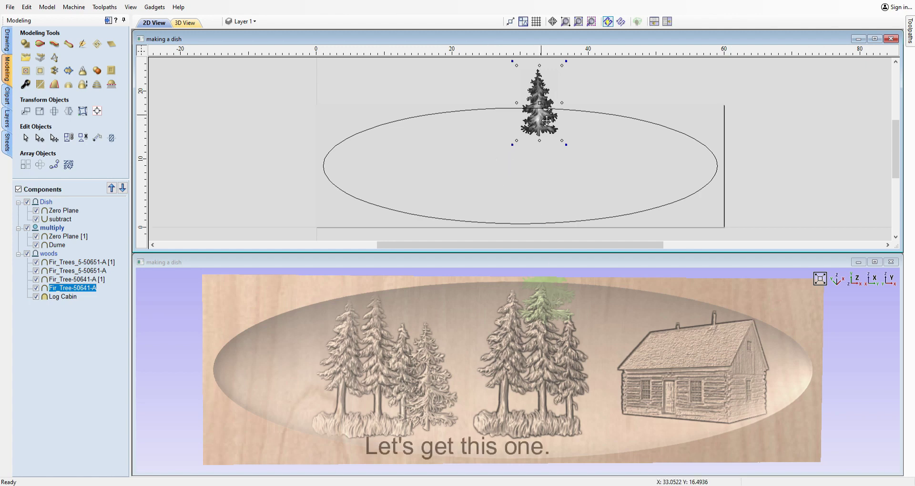
drag(547, 121, 590, 160)
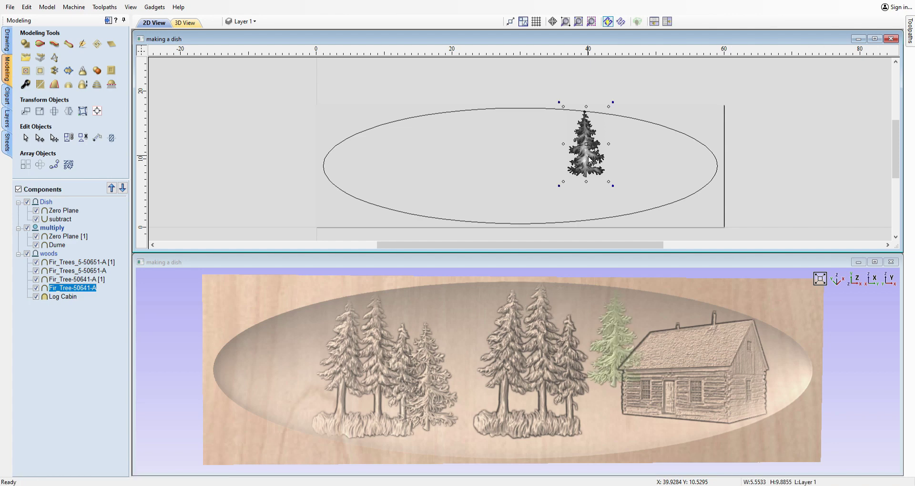
drag(590, 160, 578, 161)
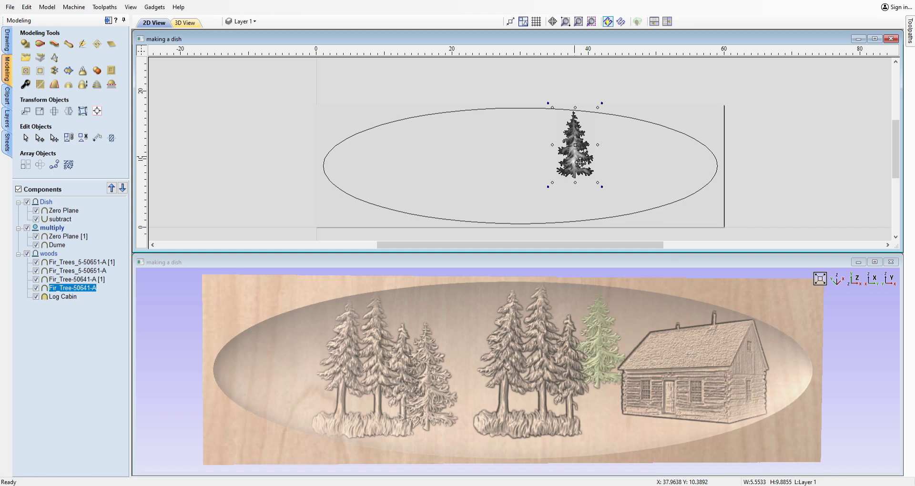
Move Fir_Tree-50641-A [1] into the gap between the two tree groups, close to the ellipse's upper edge.
click(432, 370)
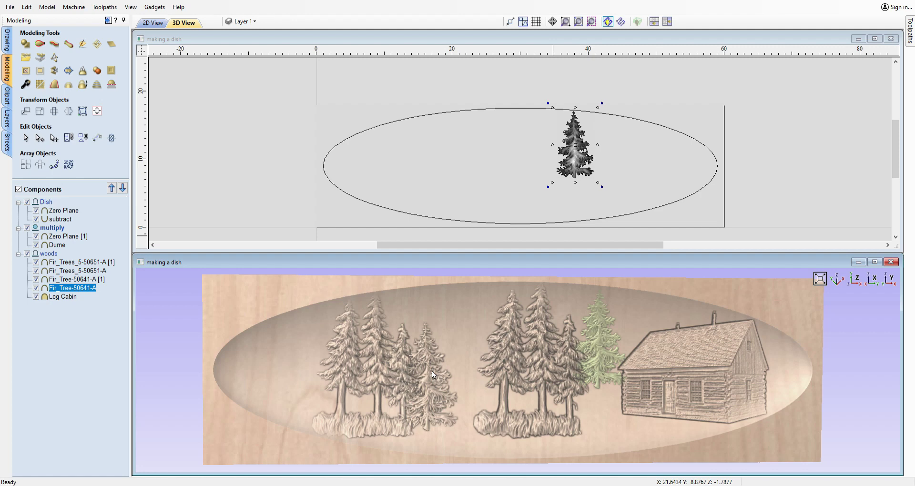
click(432, 371)
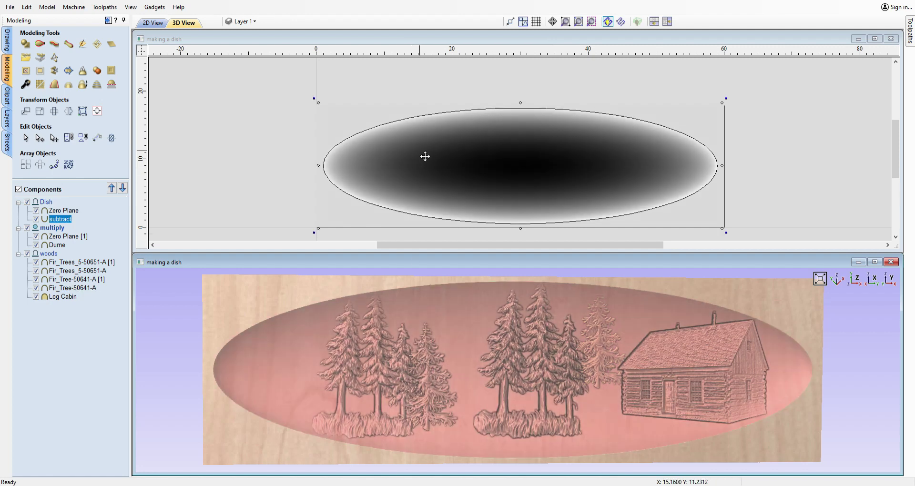
click(62, 289)
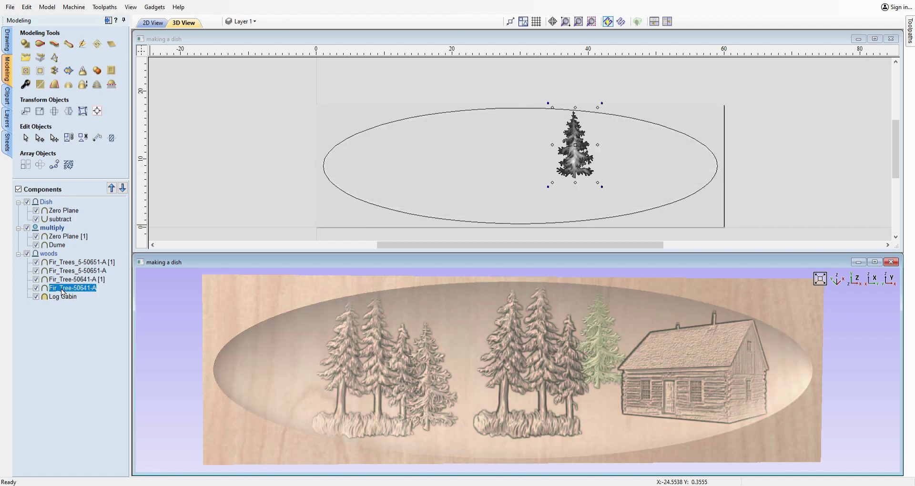
click(66, 280)
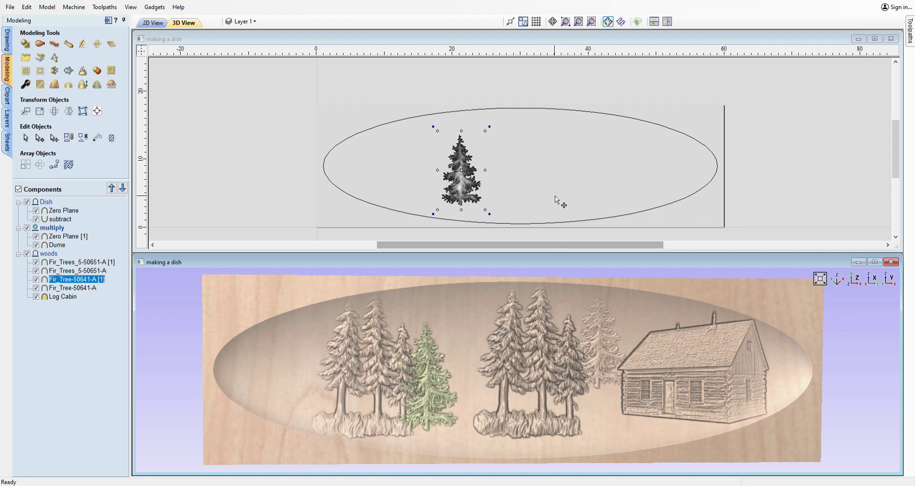
drag(478, 179, 490, 177)
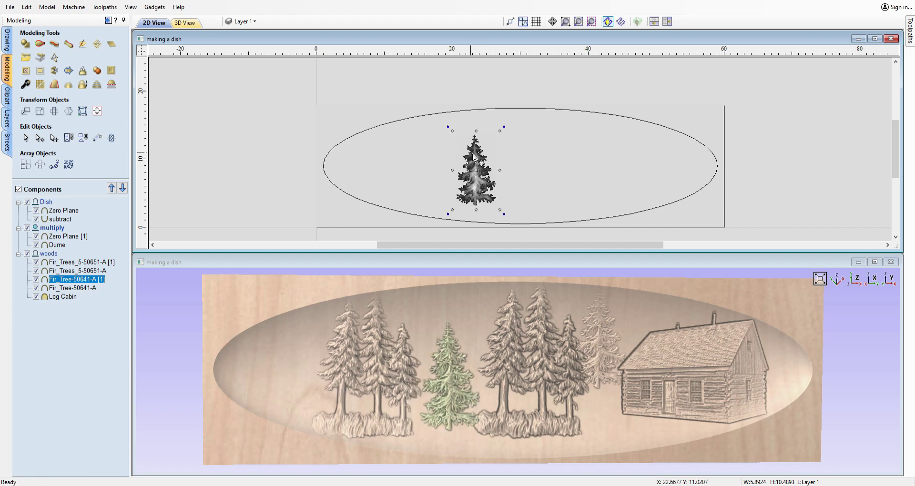
drag(477, 163, 479, 142)
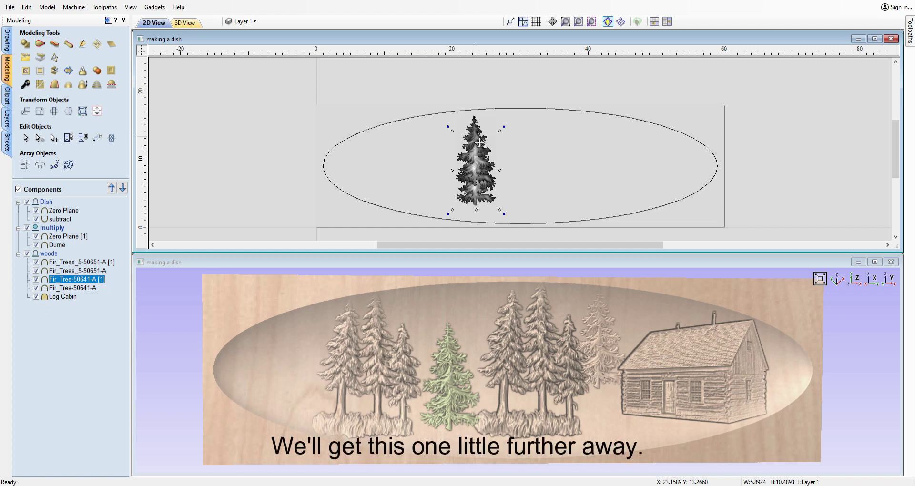
drag(479, 142, 478, 134)
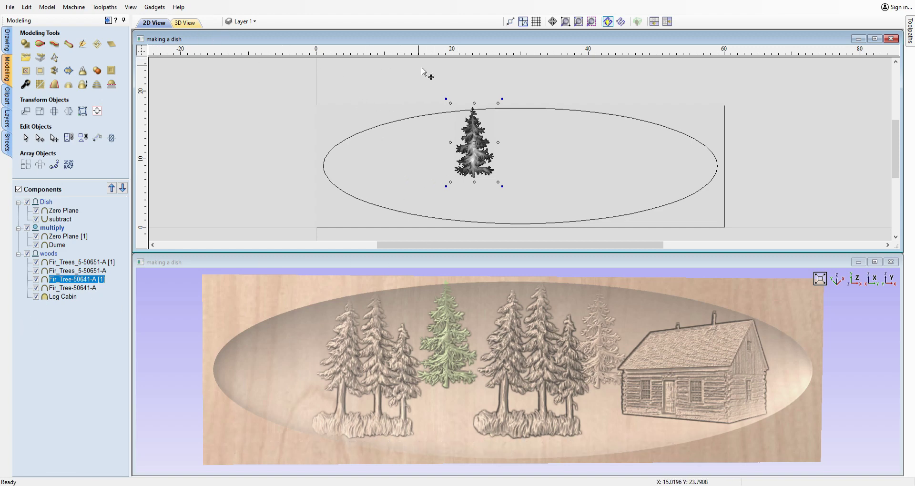
Check the combine mode and heights in the component properties of the Log Cabin.
click(56, 297)
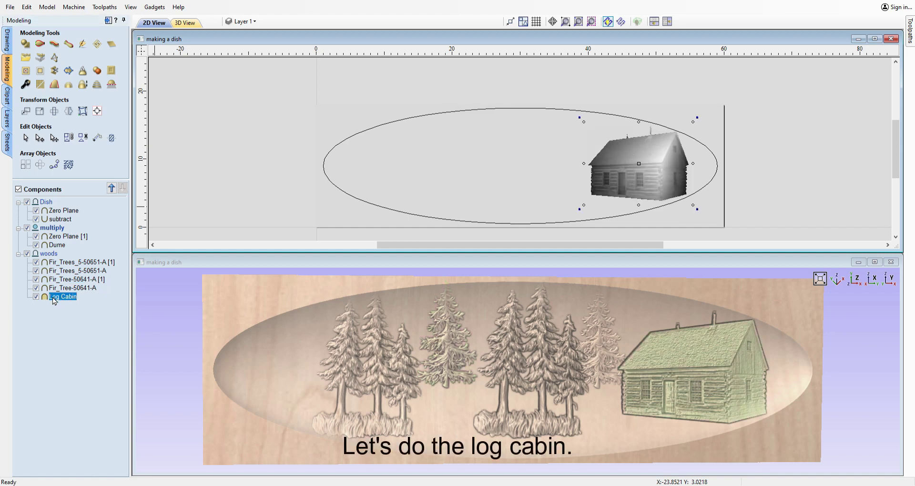
double_click(62, 297)
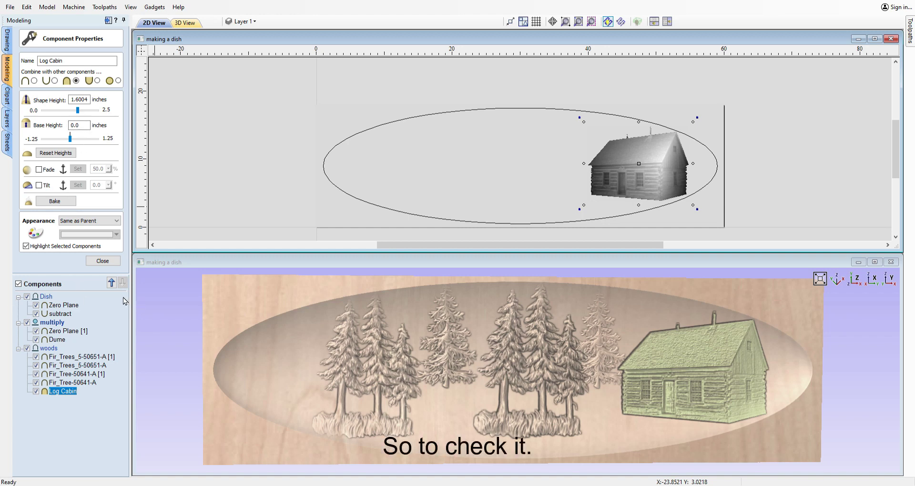
click(98, 262)
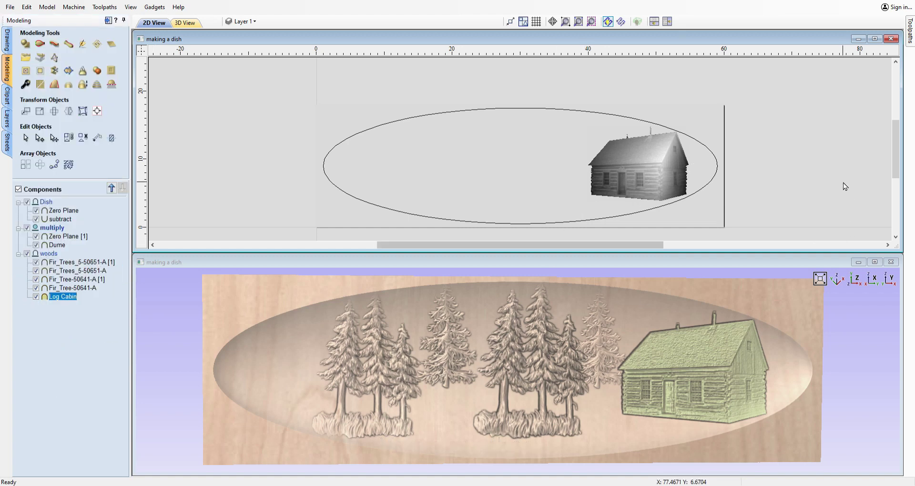
Enlarge the 3D view to fill the workspace and review the existing 3D Roughing 1 and 3D Finish 1 toolpaths.
click(874, 262)
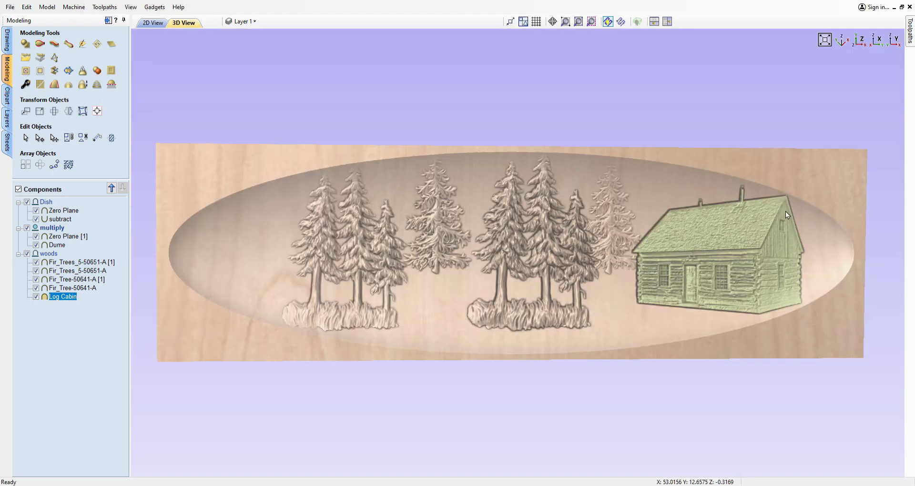
click(911, 40)
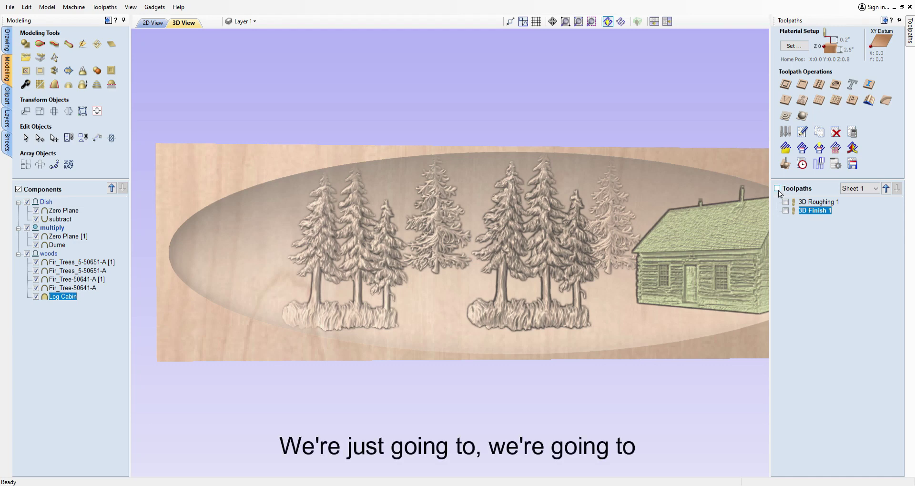
click(813, 202)
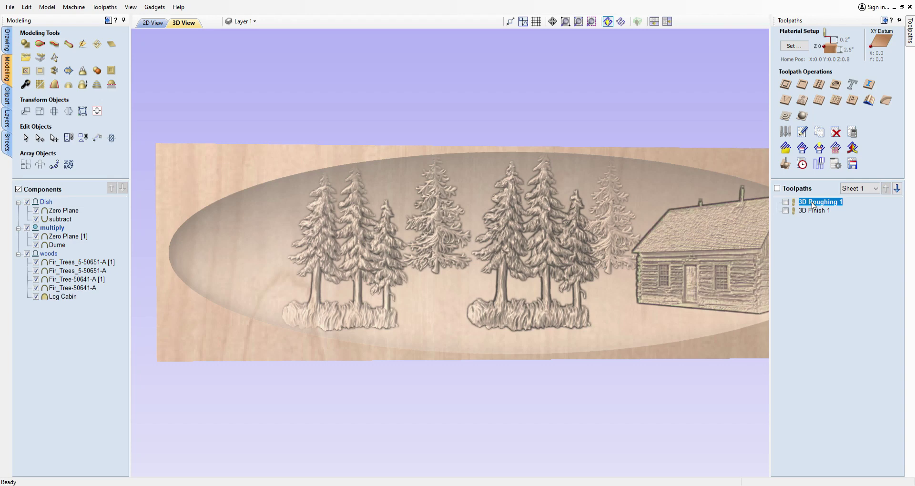
click(808, 211)
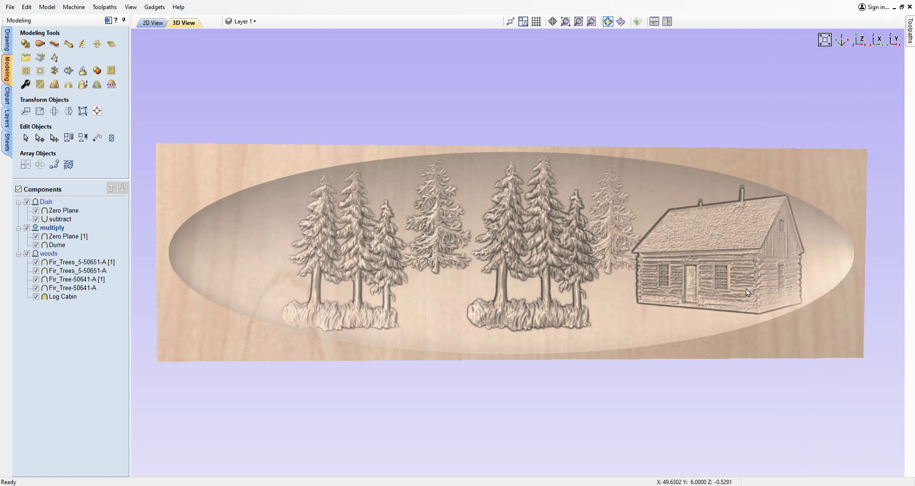
mouse_move(912, 59)
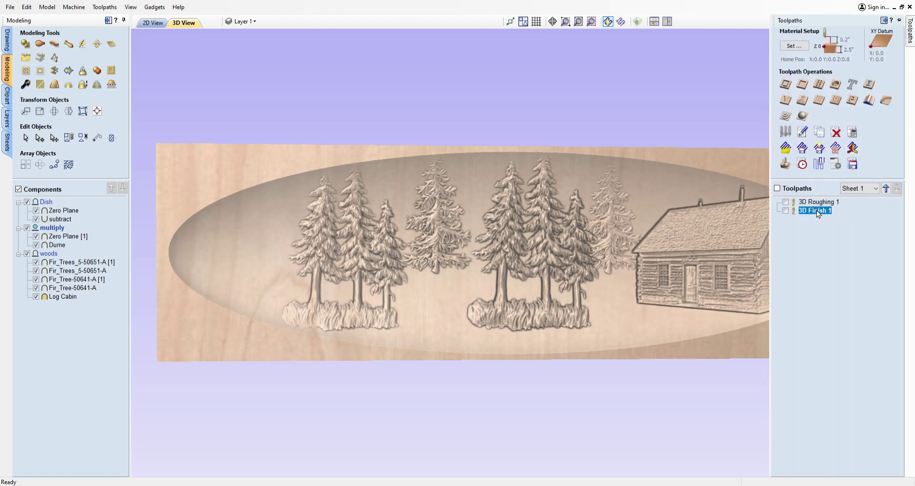
key(Up)
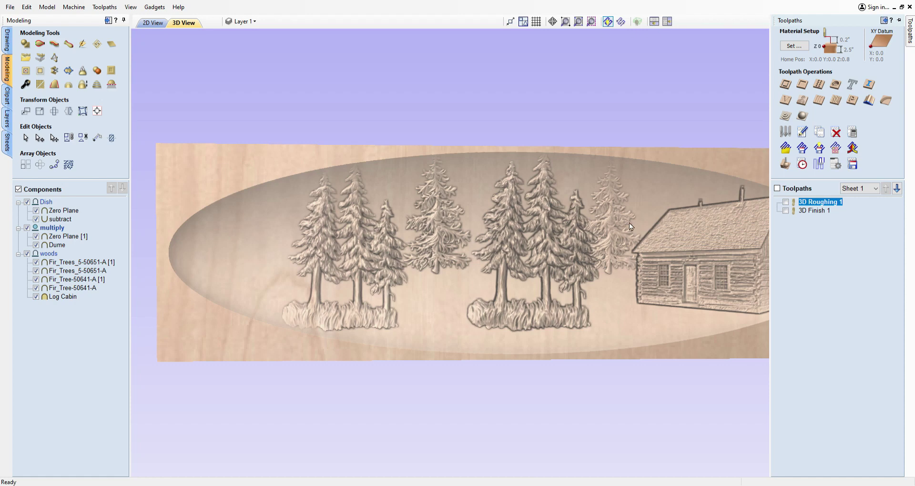
click(457, 265)
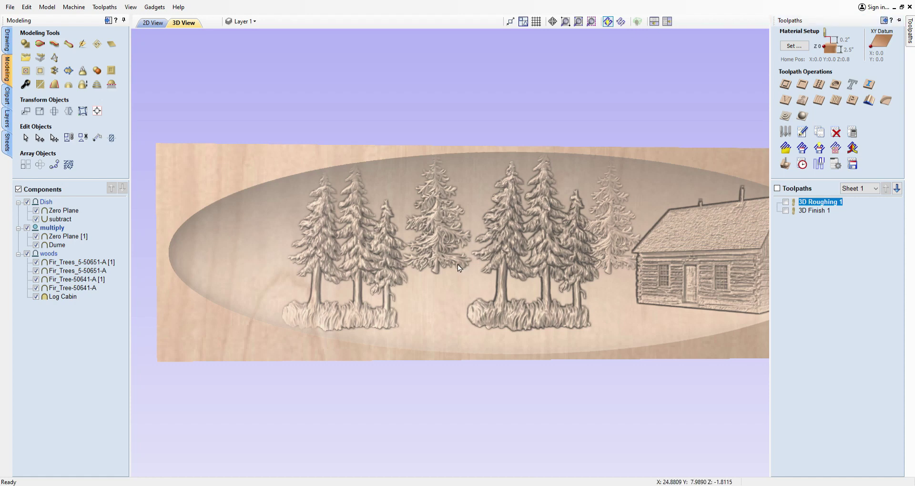
click(911, 37)
Recalculate the 3D Roughing 1 toolpath with the ellipse selected as its machining boundary.
double_click(815, 202)
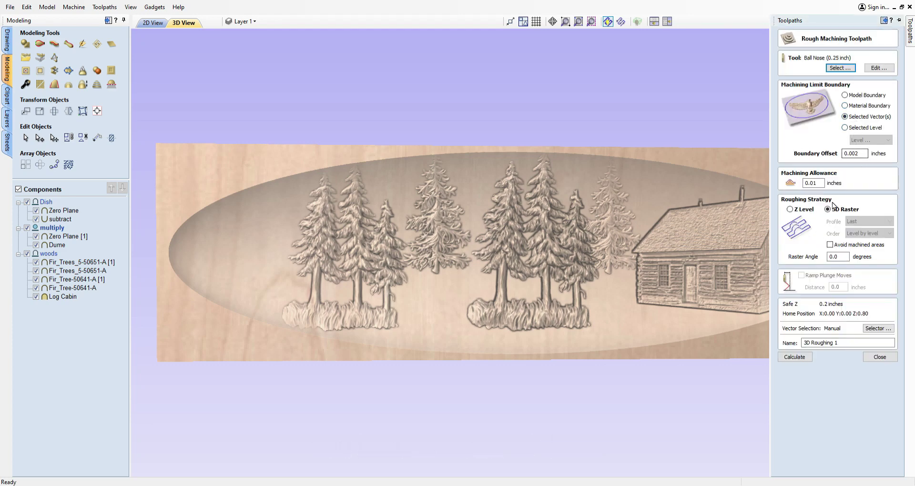
click(795, 357)
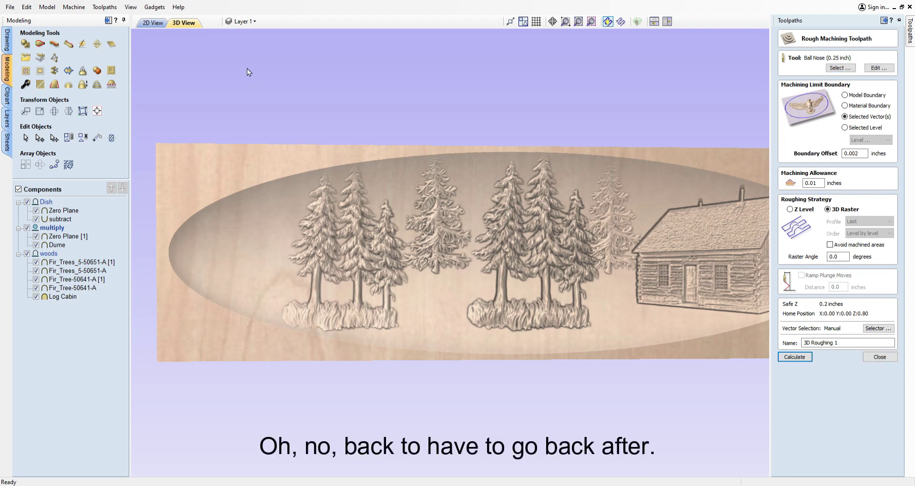
click(149, 23)
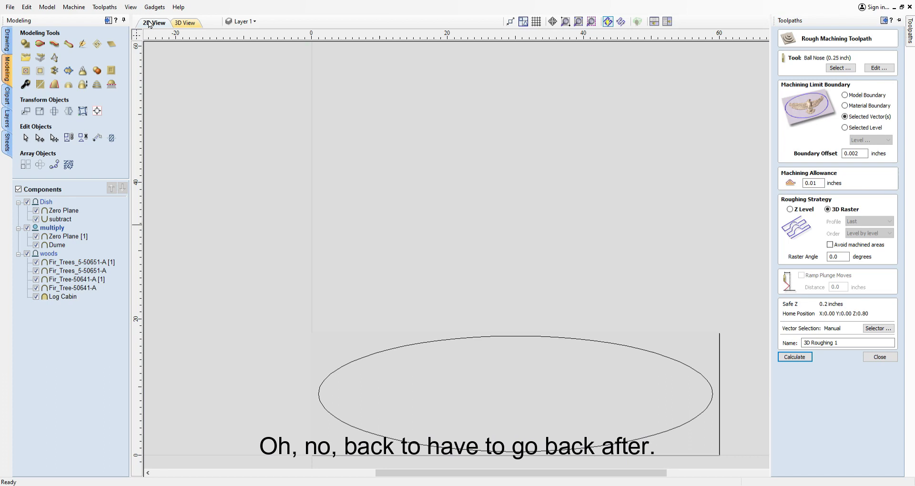
click(384, 357)
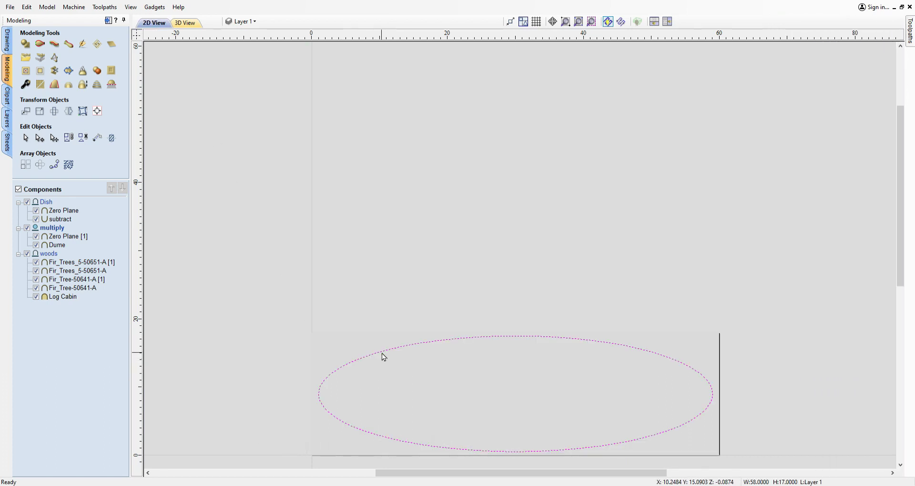
click(910, 37)
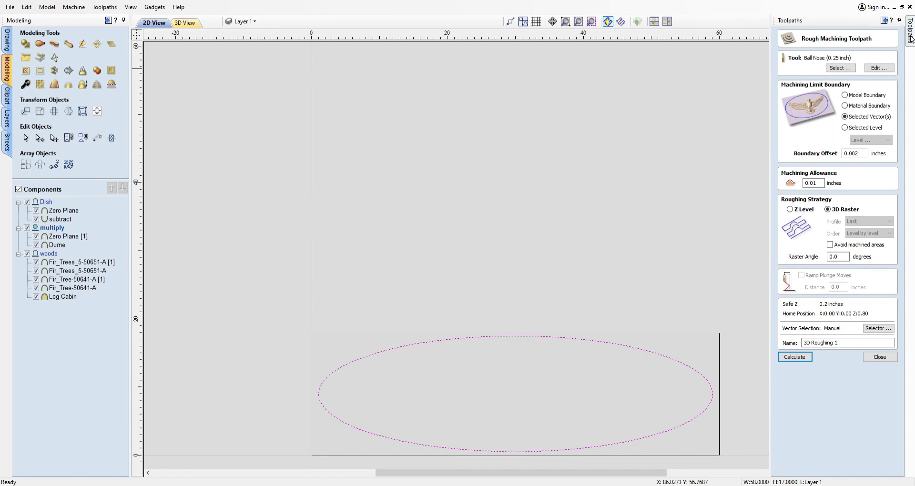
click(796, 359)
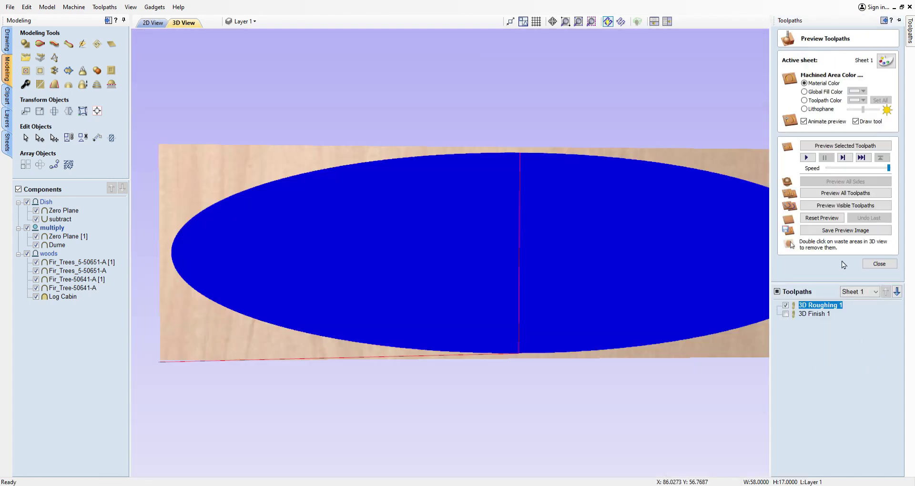
Recalculate the 3D Finish 1 toolpath with the ellipse vector selected as its machining limit.
click(816, 314)
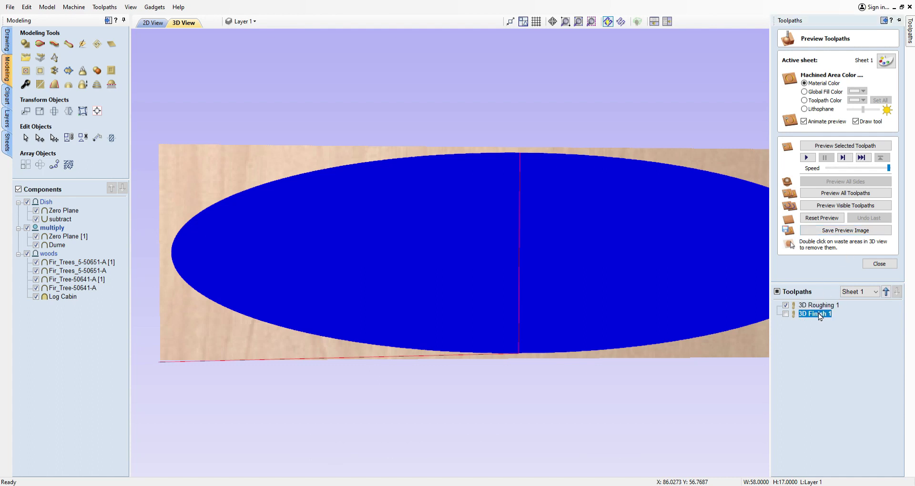
double_click(816, 314)
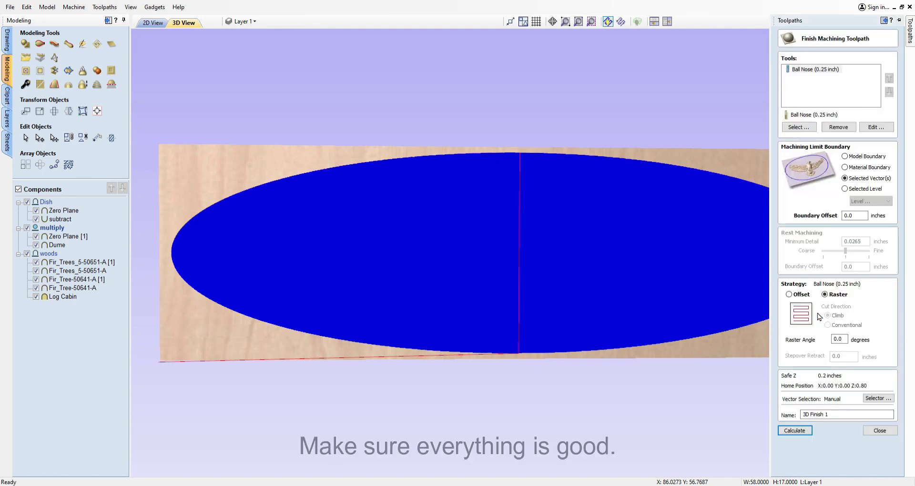
click(794, 430)
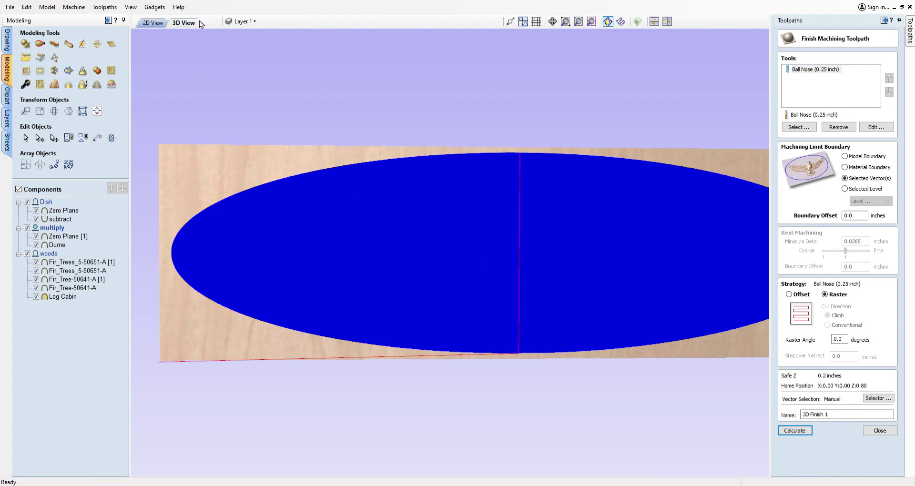
click(151, 22)
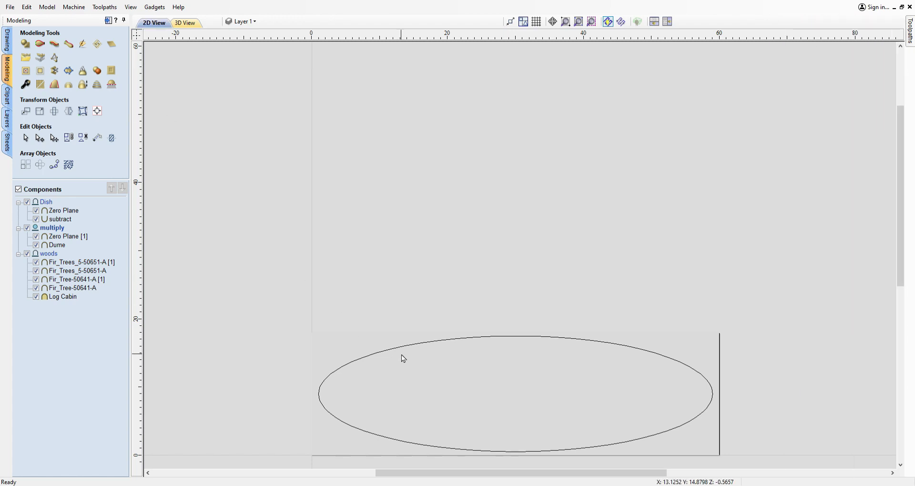
click(396, 350)
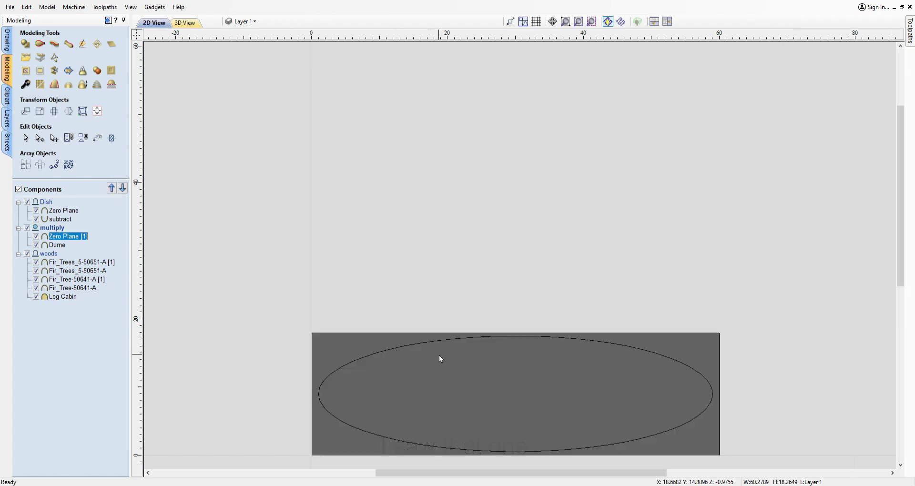
click(400, 347)
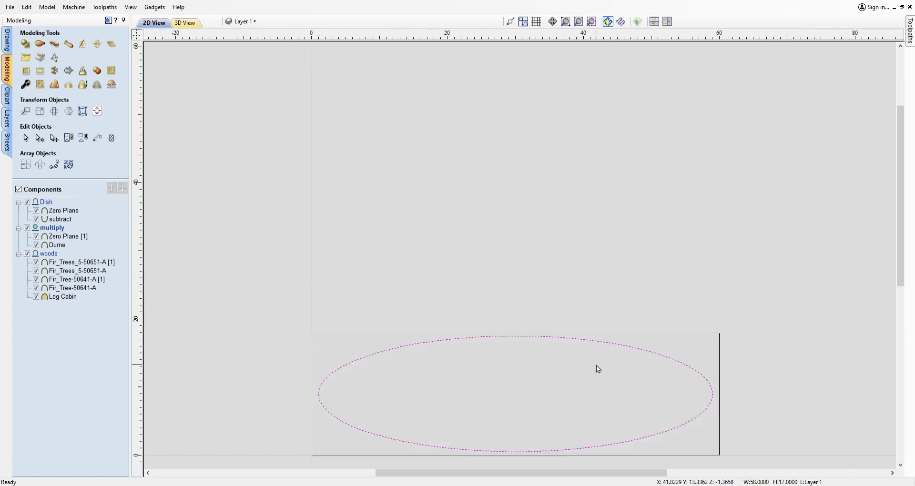
click(911, 43)
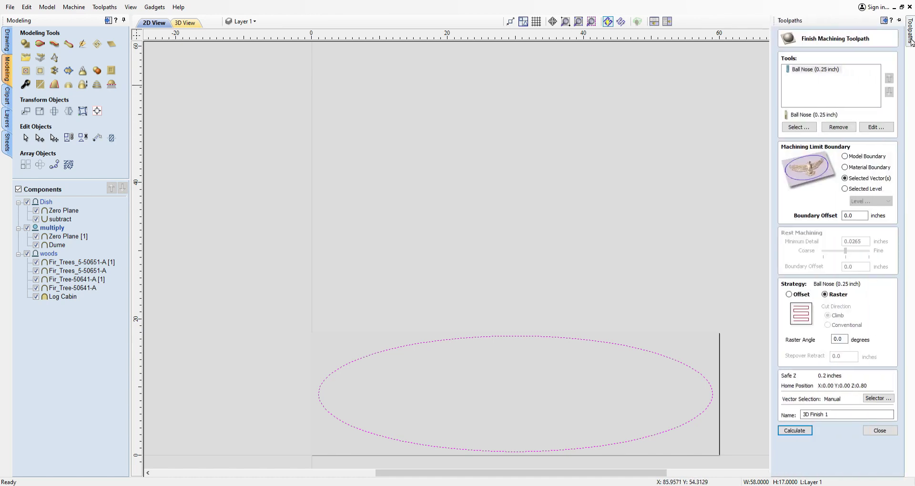
click(794, 431)
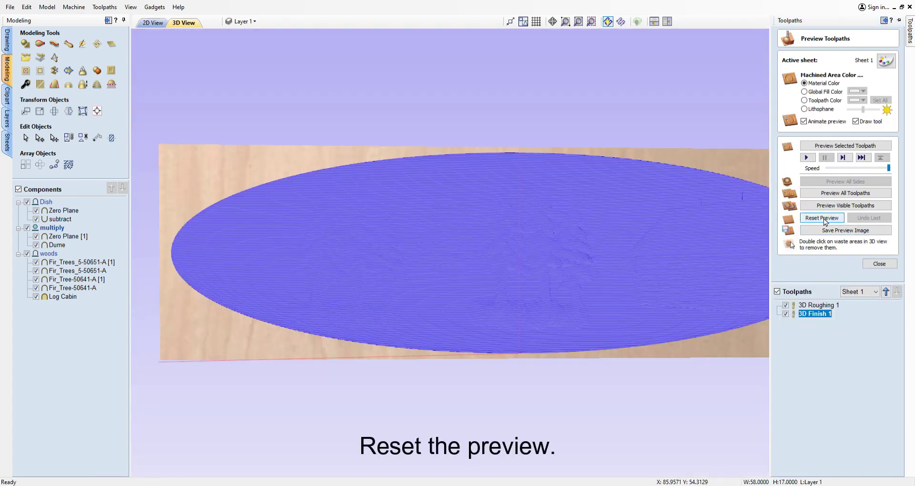
Simulate all toolpaths and examine the carved dish from a low side angle and from above.
click(836, 194)
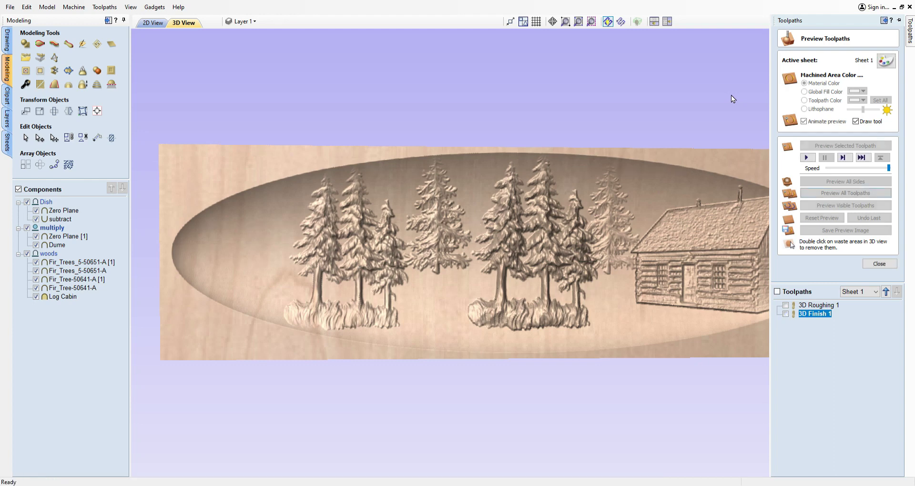
click(744, 81)
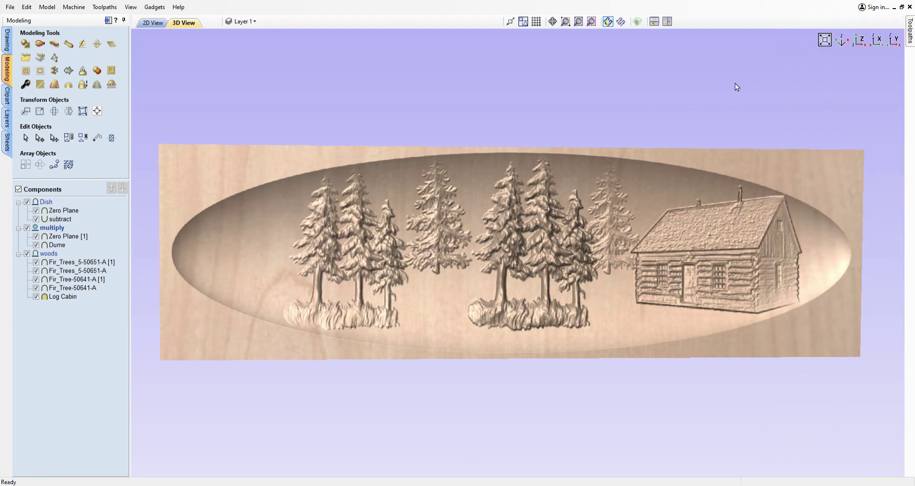
drag(583, 197, 576, 33)
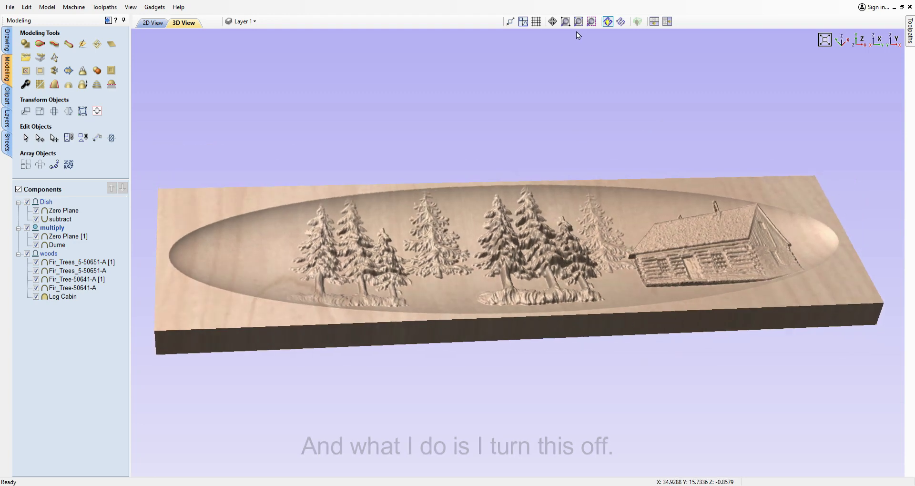
drag(577, 247, 560, 188)
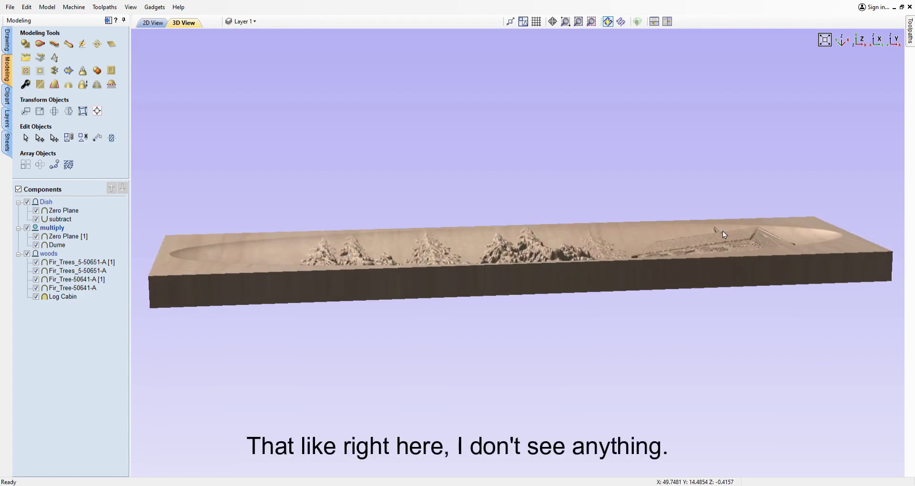
drag(552, 273, 526, 412)
drag(593, 335, 599, 394)
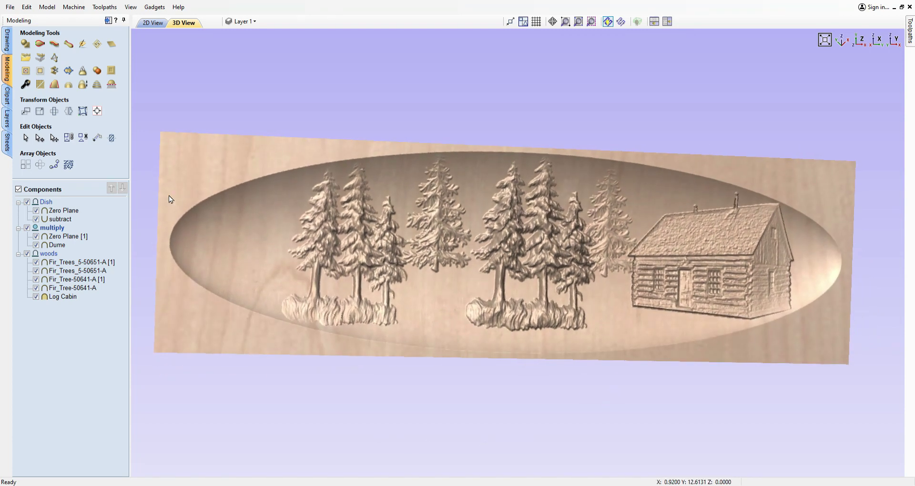
drag(175, 179, 168, 188)
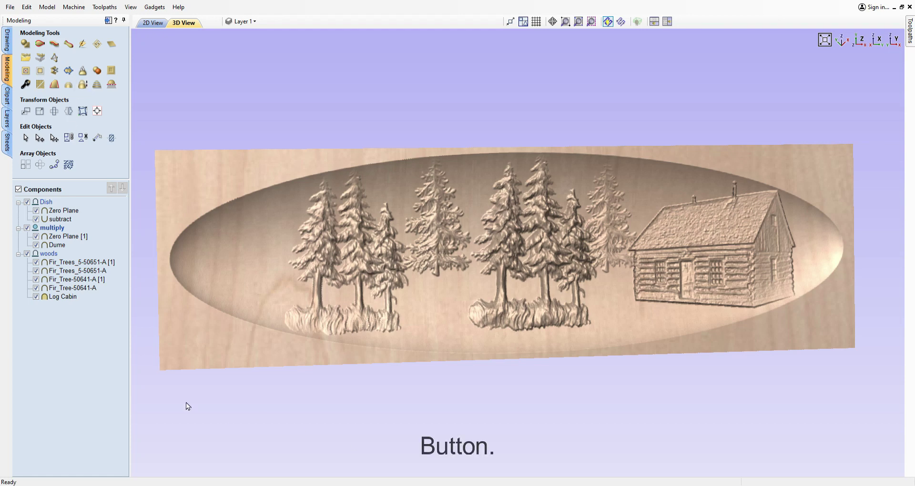
drag(221, 353, 225, 349)
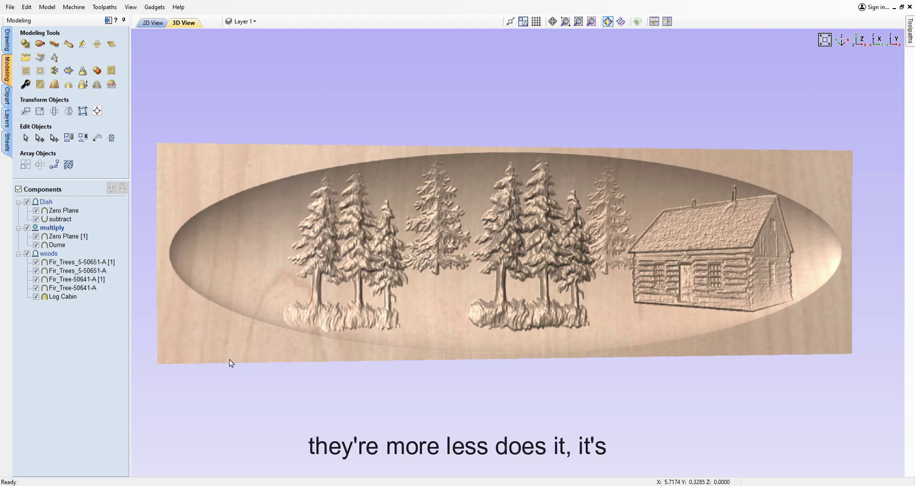